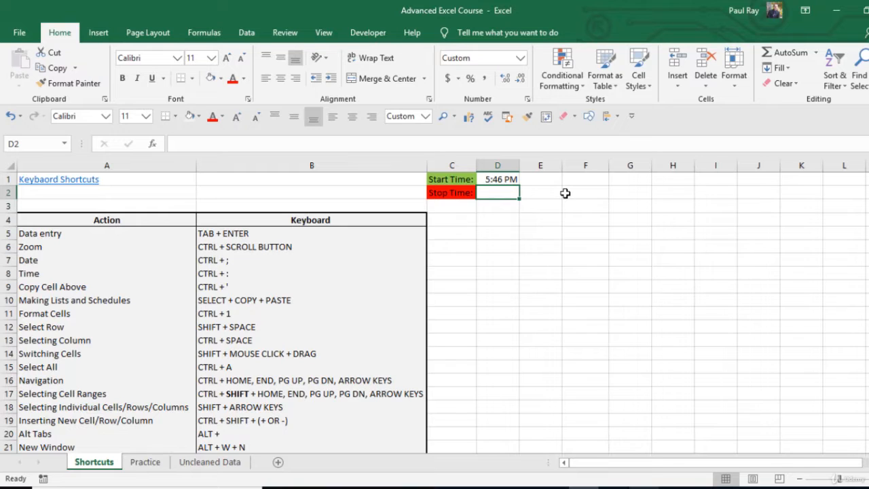
Enter the column headers First, Last, Date and Time in cells D4 through G4
key("Down")
key("Down")
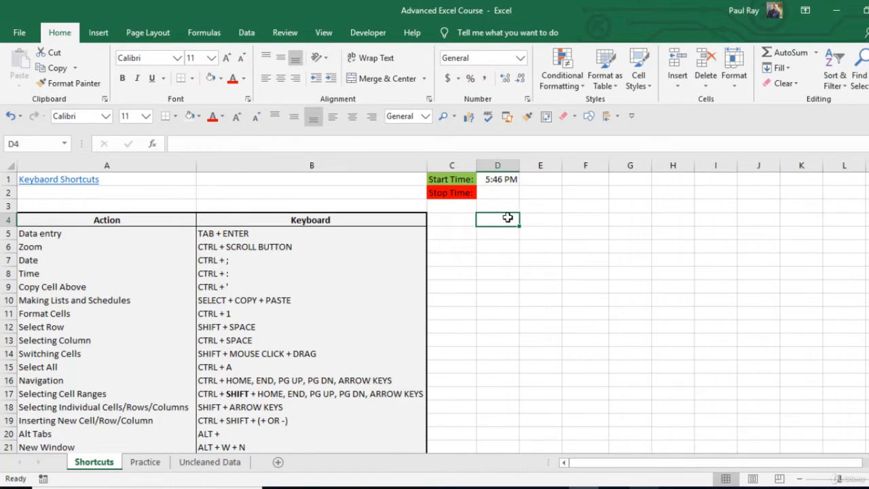
scroll(511, 216, "up", 3, "ctrl")
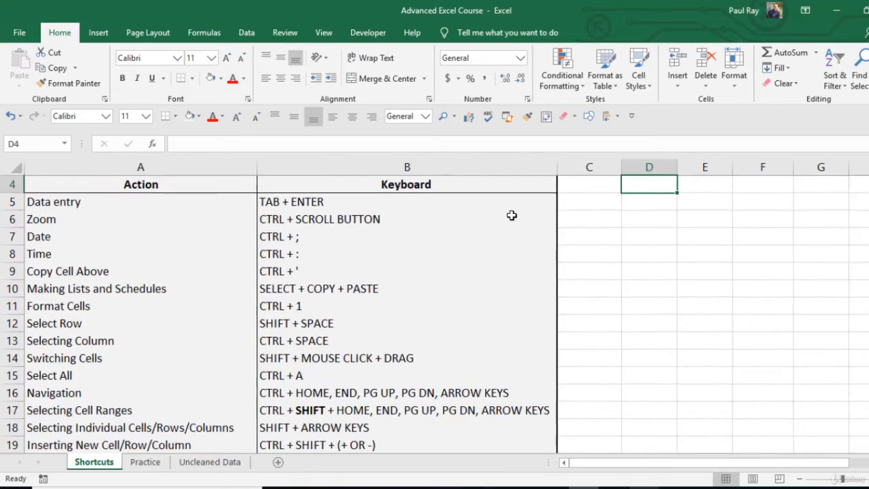
scroll(751, 211, "up", 1, "ctrl")
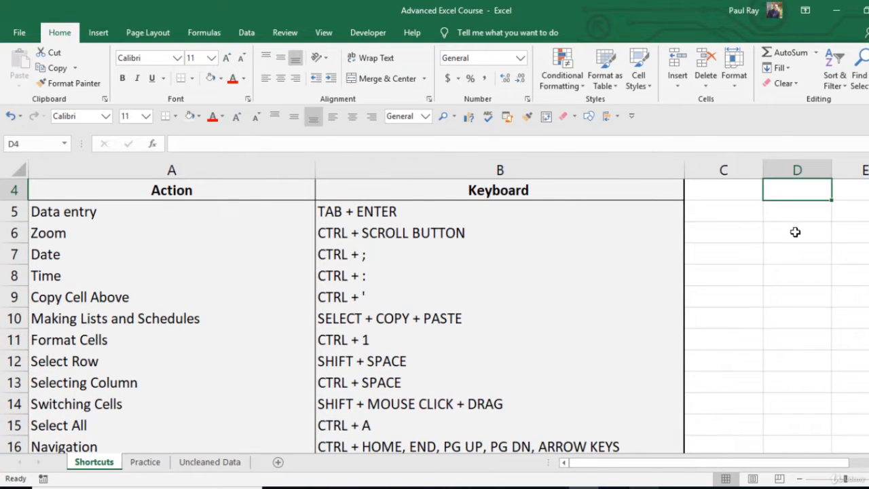
scroll(795, 231, "up", 1)
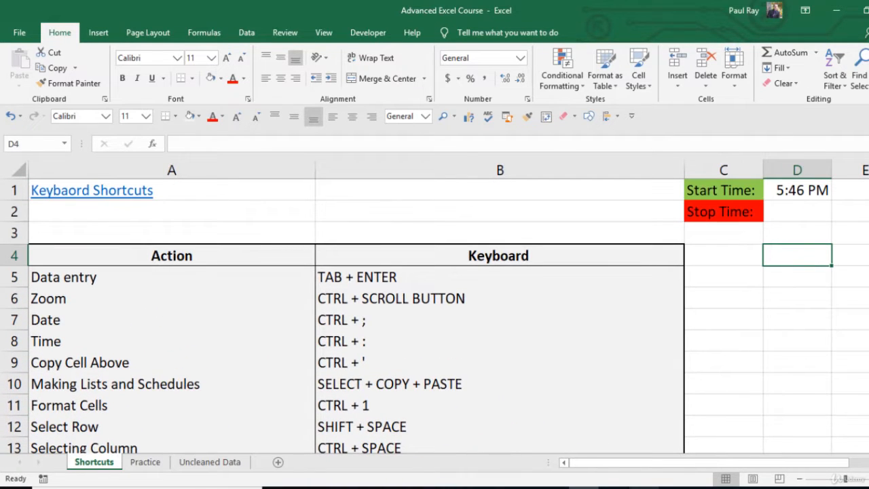
scroll(630, 278, "right", 1)
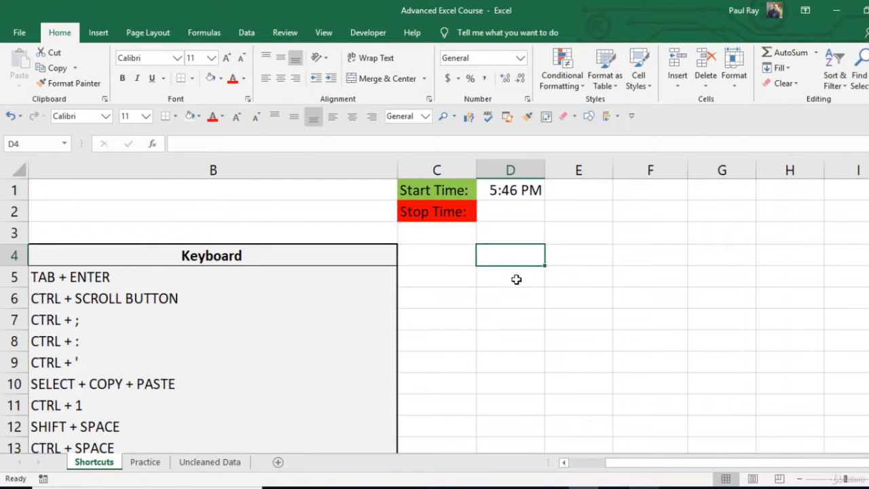
type("First")
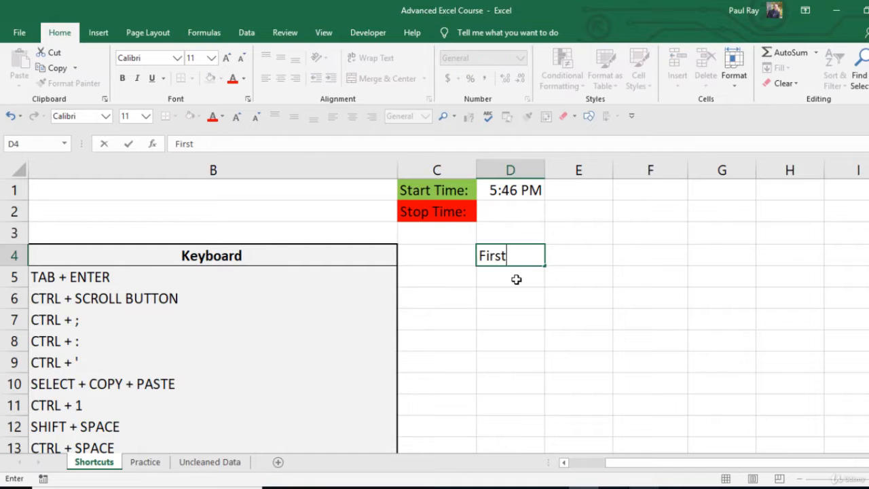
key("Tab")
type("Last")
key("Tab")
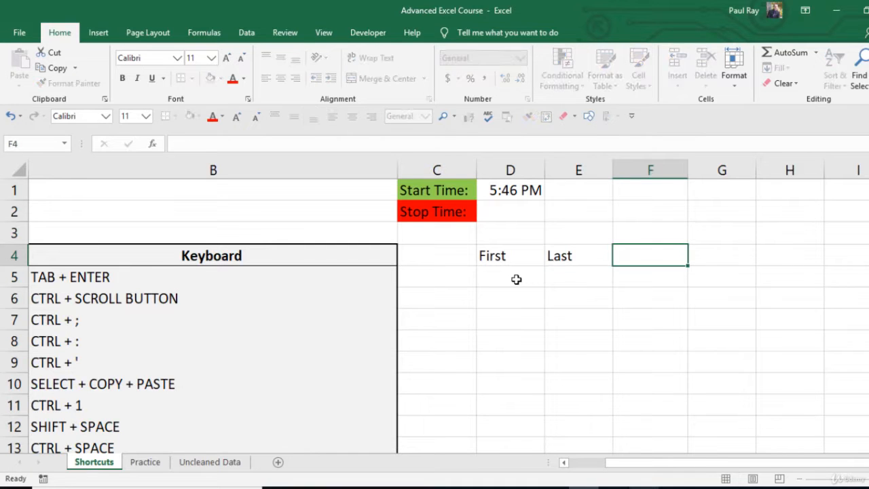
type("Date")
key("Tab")
type("Time")
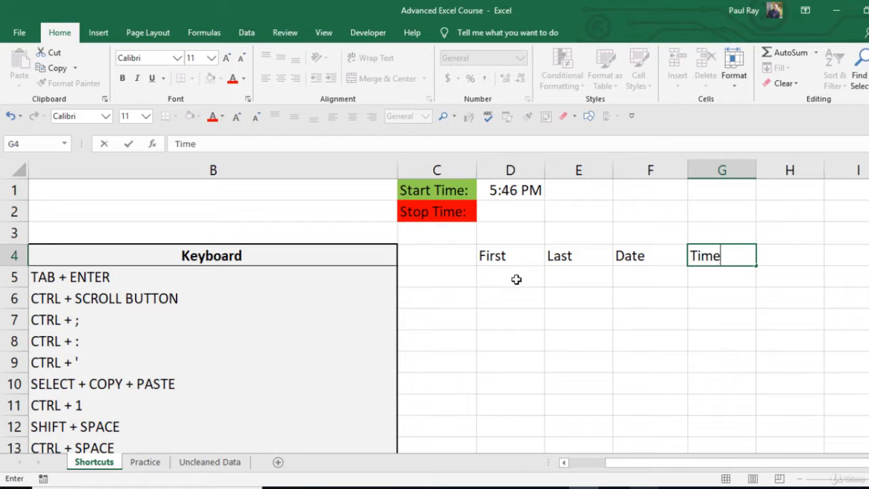
key("Return")
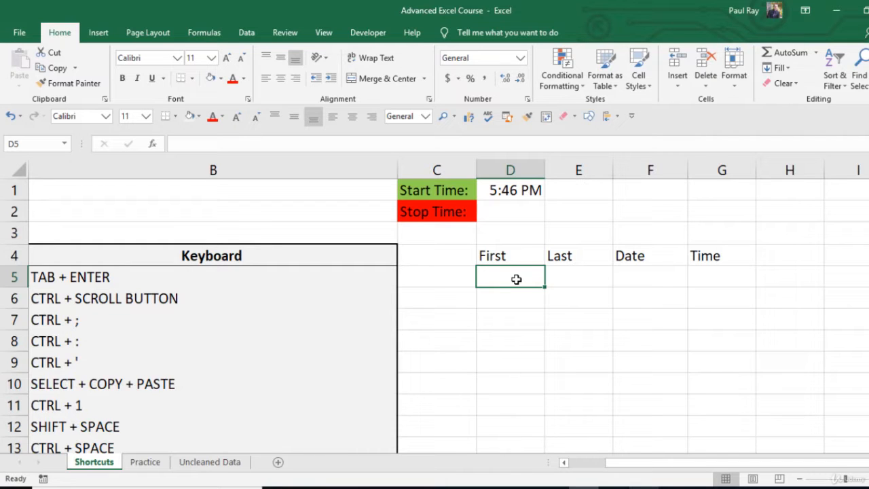
key("Up")
key("Right")
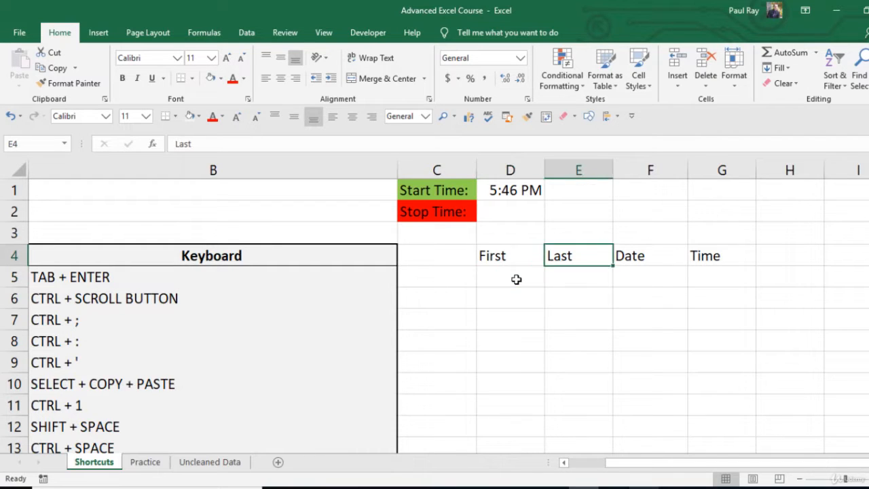
key("Right")
key("Right")
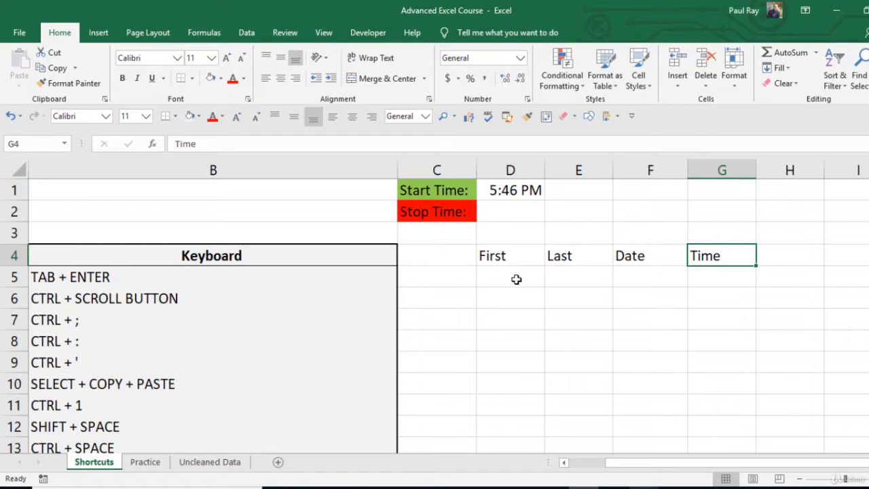
key("Return")
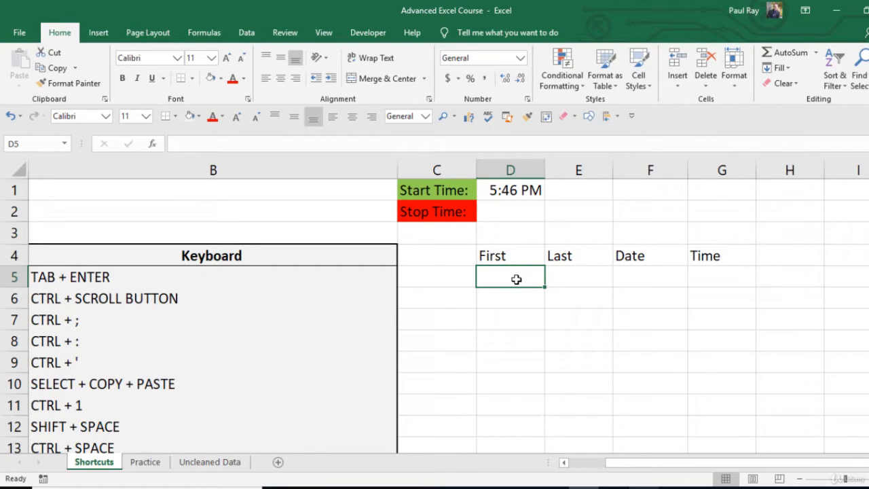
key("Up")
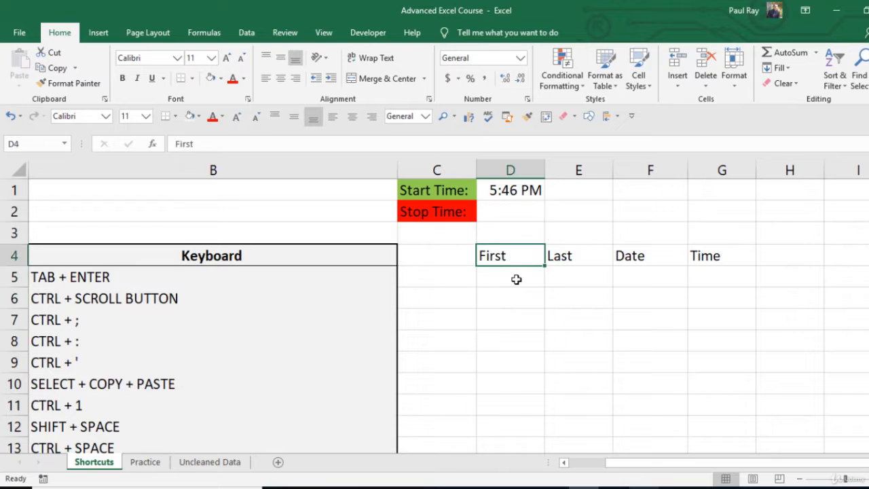
key("Right")
key("Right")
key("Right")
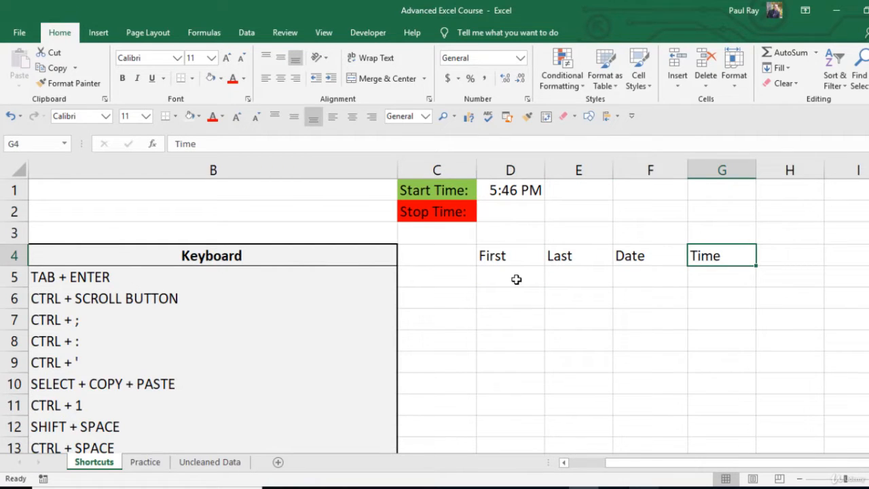
left_click(504, 281)
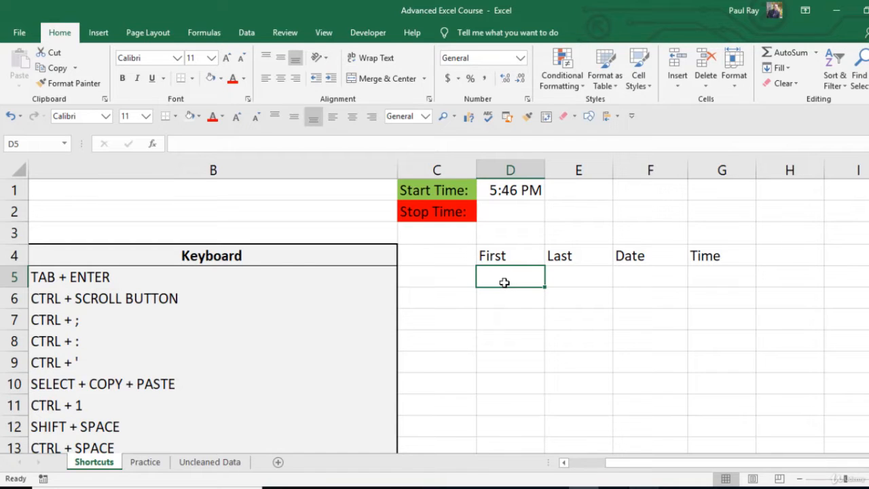
key("Up")
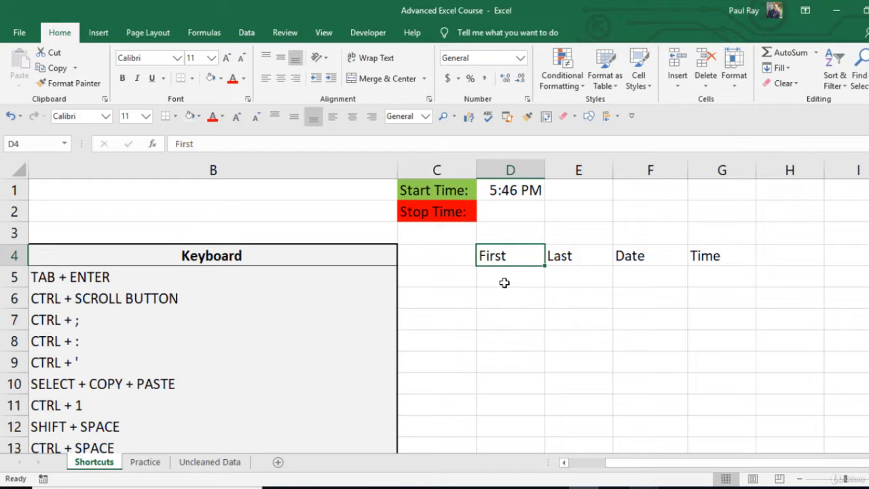
Enter Bob under the First header and Ross under the Last header in row 5
key("Left")
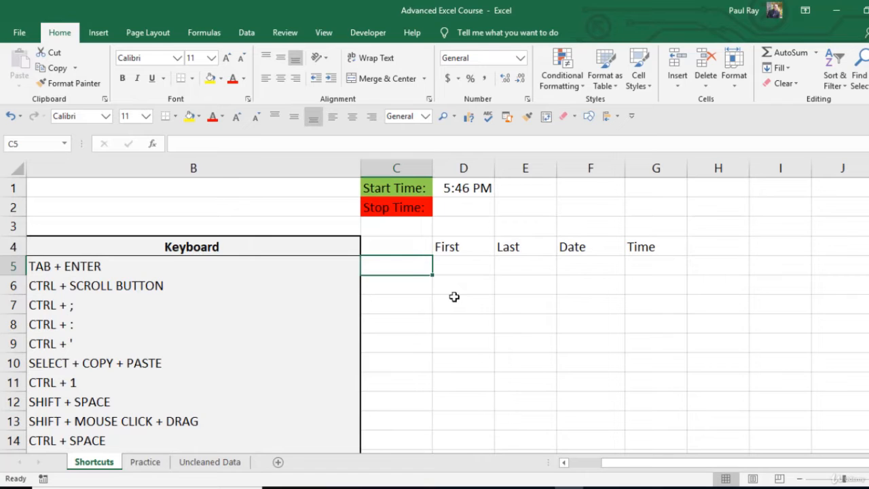
key("Tab")
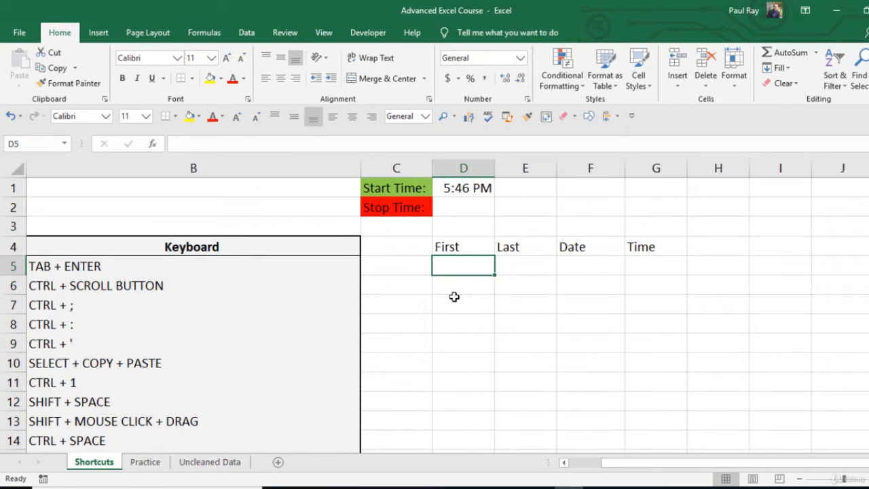
type("Bob")
key("Tab")
type("Ross")
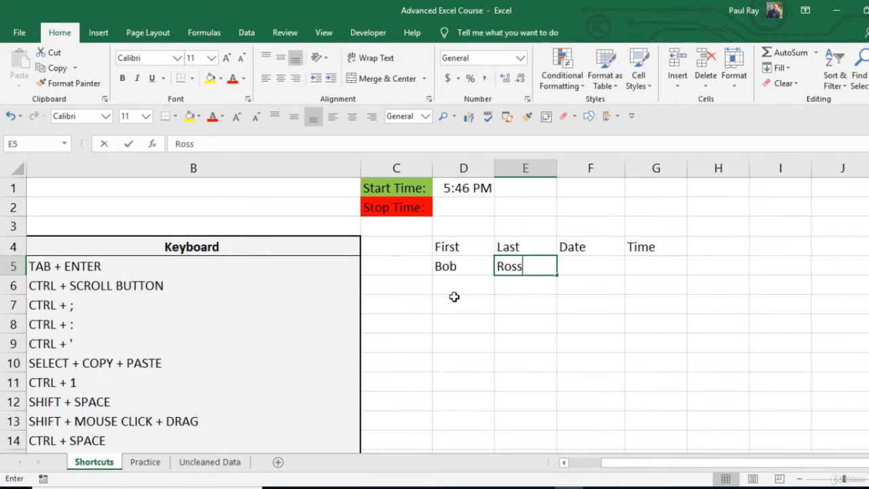
key("Tab")
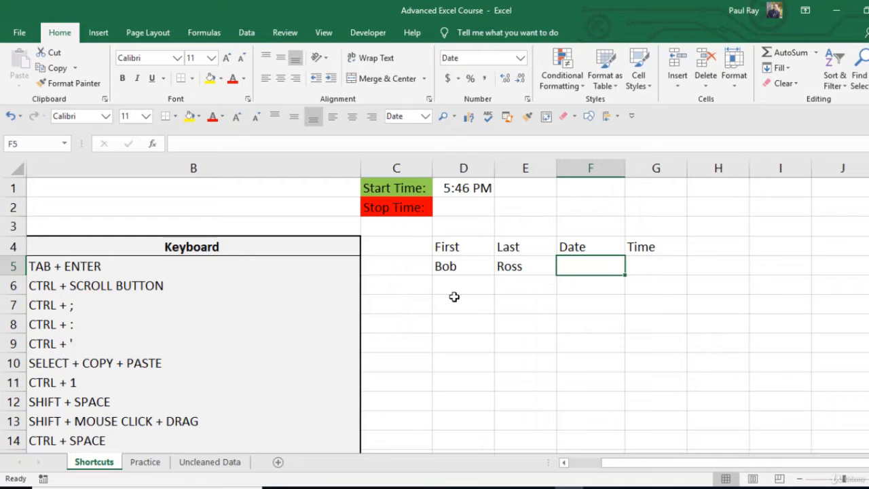
Insert the current date in F5 and the current time in G5 as fixed values
key("ctrl+;")
key("ctrl+semicolon")
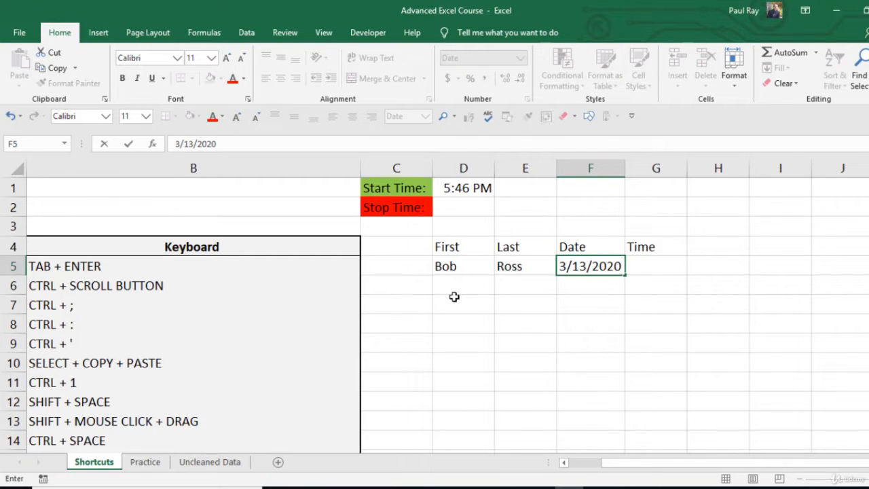
key("Tab")
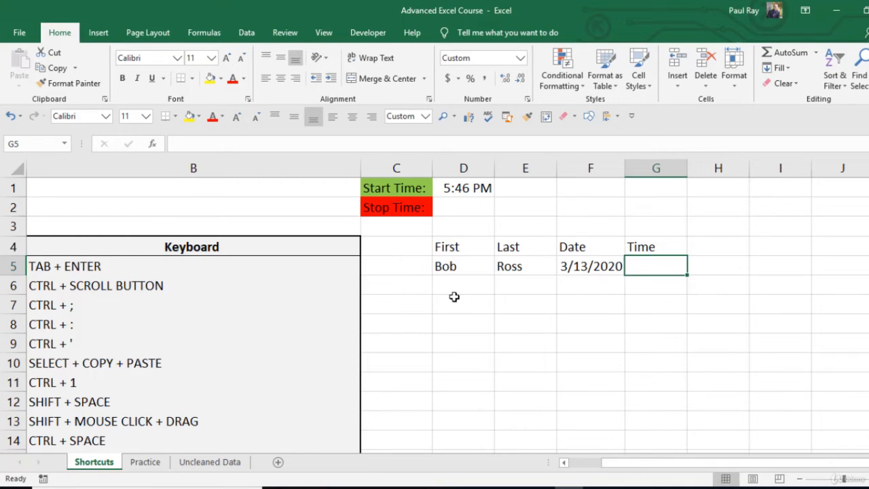
key("ctrl+shift+semicolon")
key("Return")
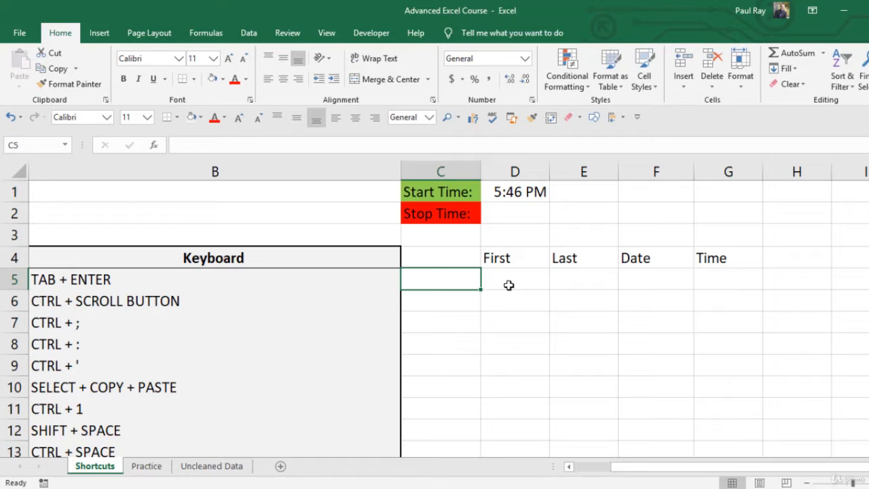
Number cells C5:C12 from 1 to 8 by extending the series 1, 2, and clear the numbers again
type("1")
key("Return")
type("2")
key("Return")
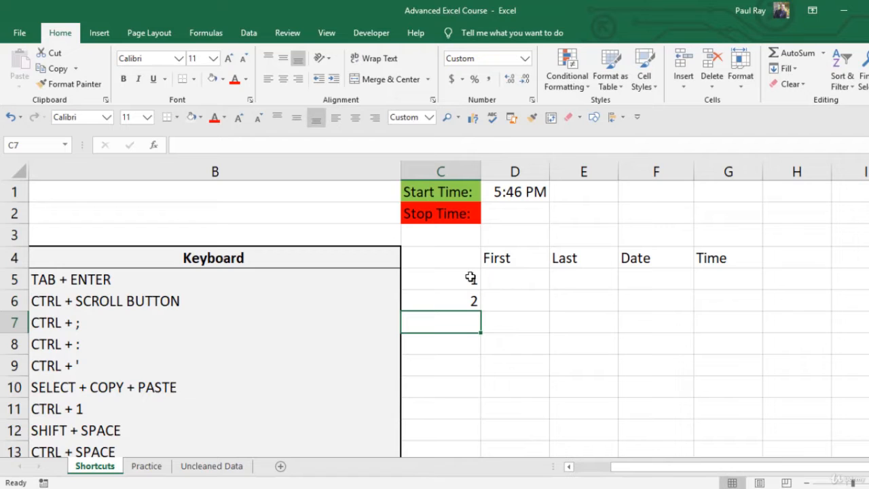
left_click_drag(460, 277, 474, 301)
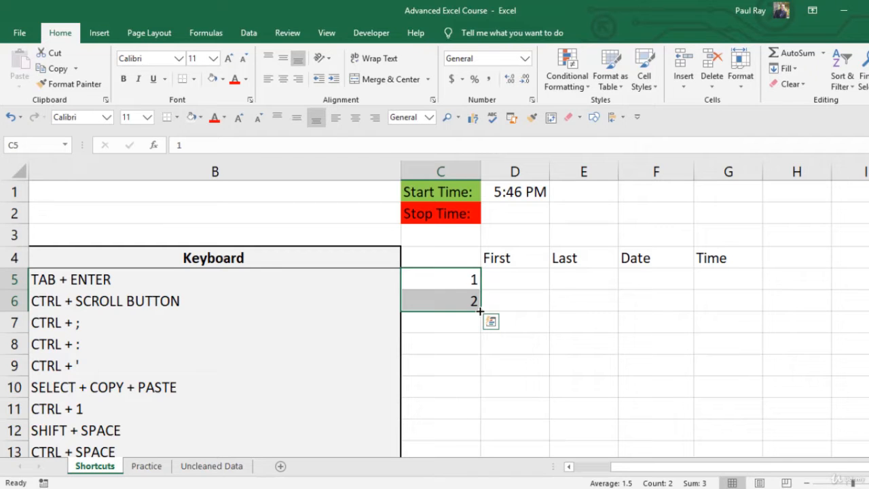
left_click_drag(480, 310, 476, 436)
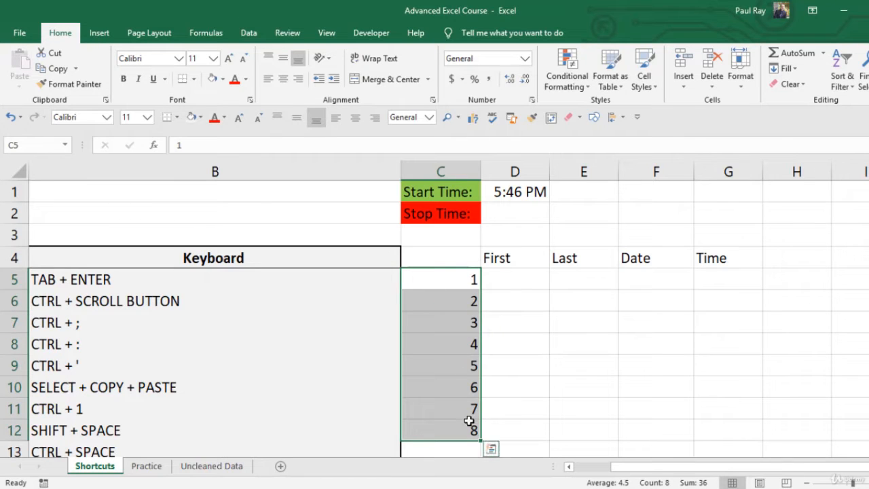
key("Delete")
Enter 9:00 AM in C5 and fill the hourly times down to 5:00 PM in C13
left_click(475, 278)
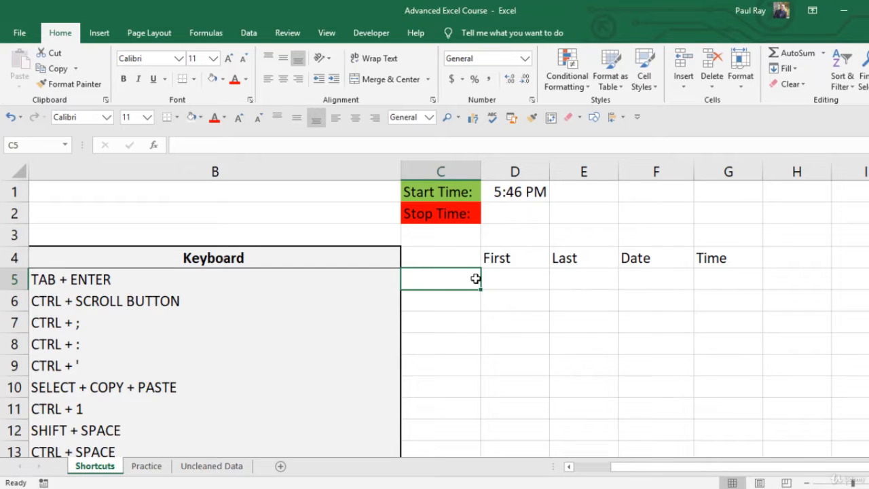
type("9:0")
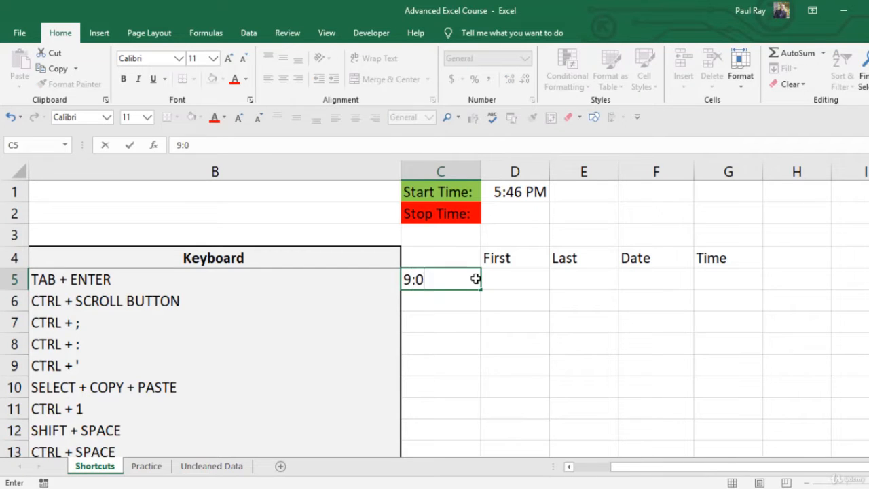
type("0 AM")
key("Return")
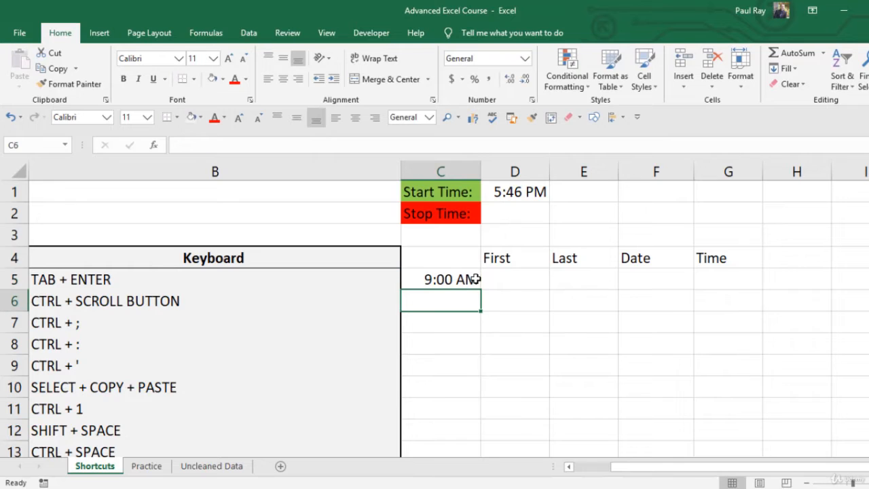
left_click(460, 279)
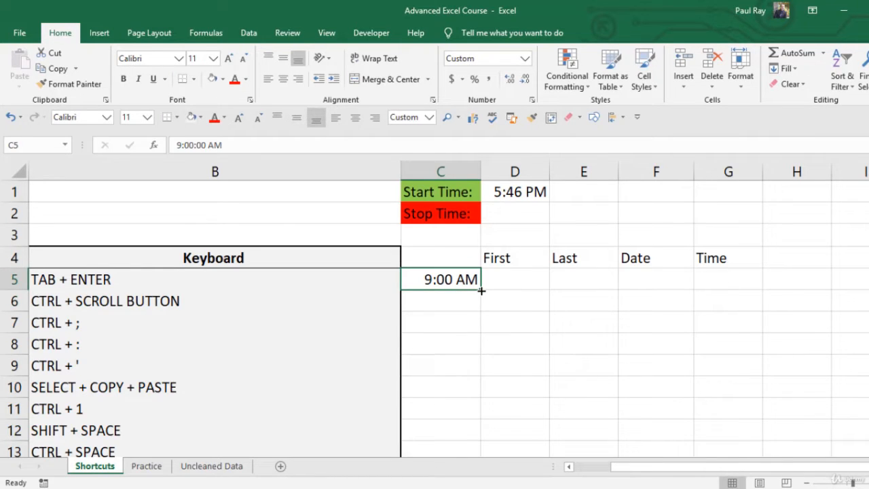
left_click_drag(481, 291, 474, 451)
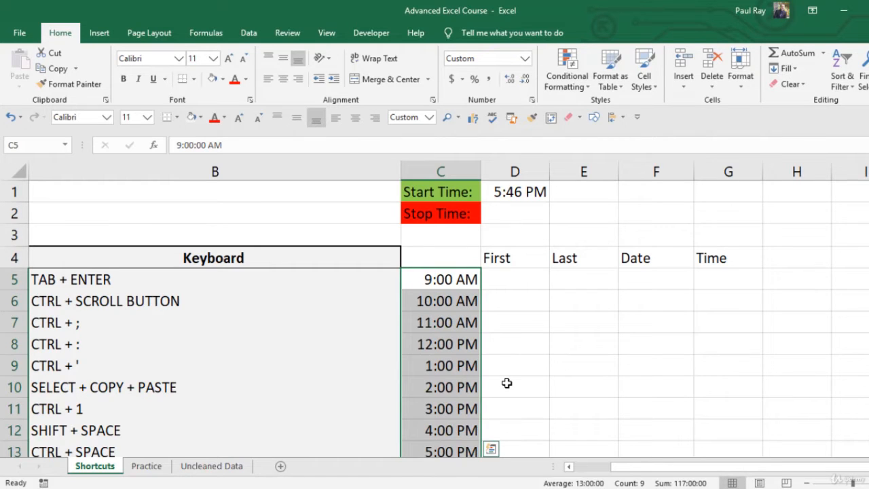
Move the hourly times from C5:C13 down two rows to C7:C15
scroll(507, 383, "down", 1)
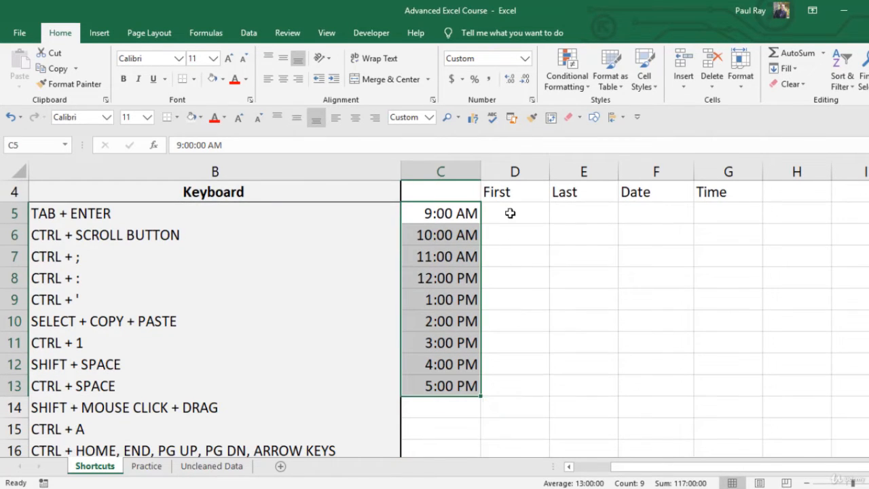
left_click(510, 213)
left_click_drag(502, 190, 718, 200)
left_click(611, 270)
left_click_drag(445, 209, 463, 422)
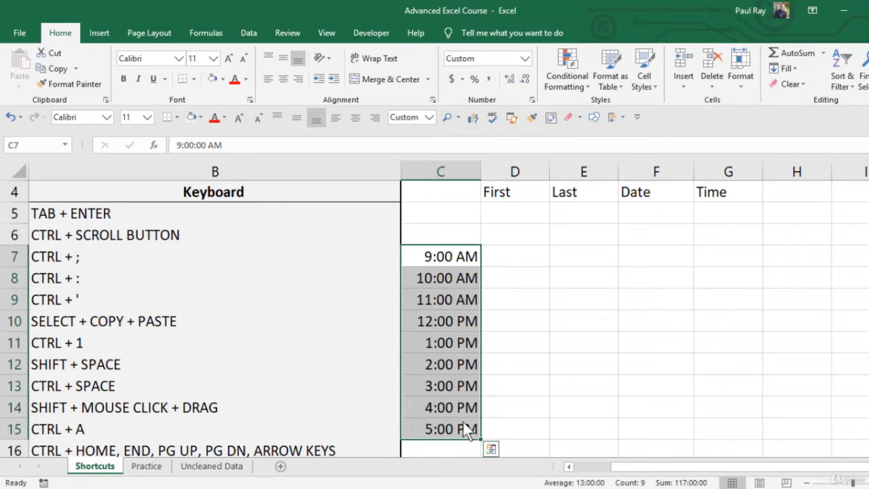
Enter Monday as the first weekday heading in cell D6
left_click(516, 231)
type("Monday")
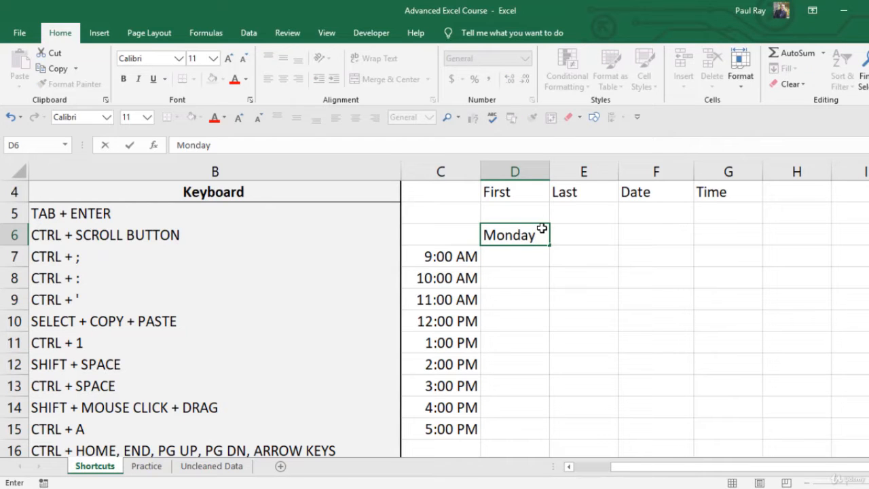
key("Tab")
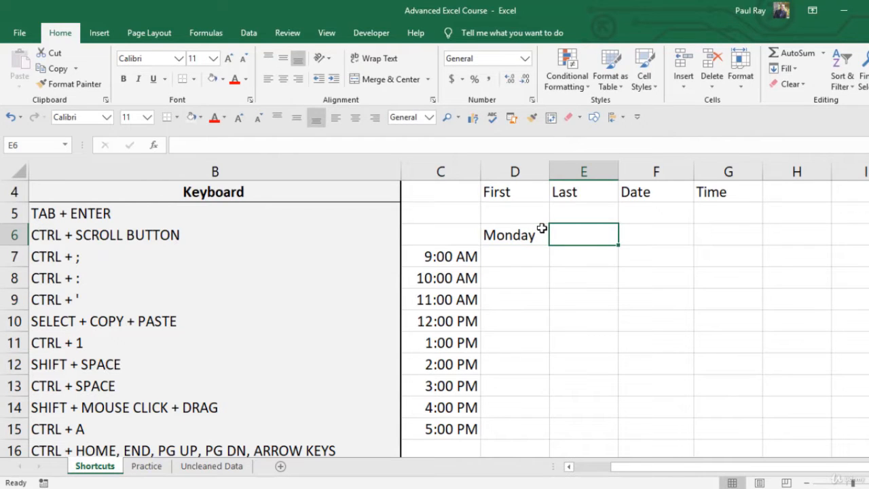
Fill the weekday headings from Monday in D6 across to Friday in H6
left_click(530, 231)
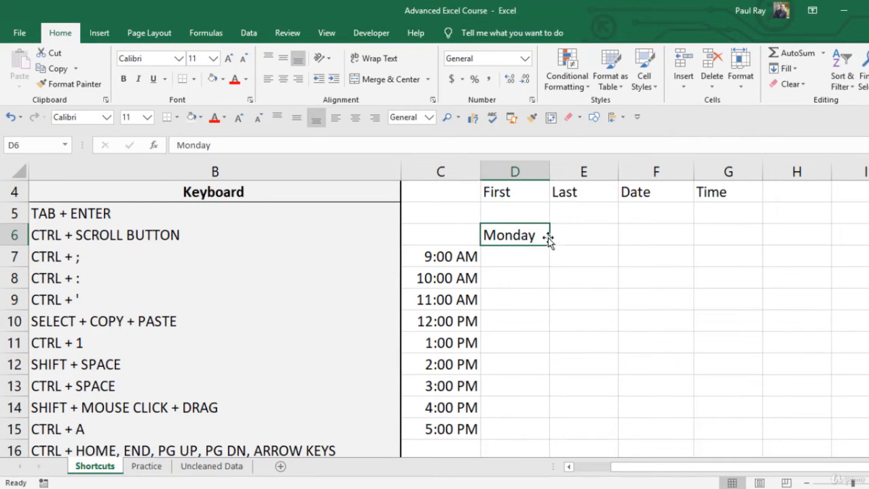
left_click_drag(549, 244, 801, 233)
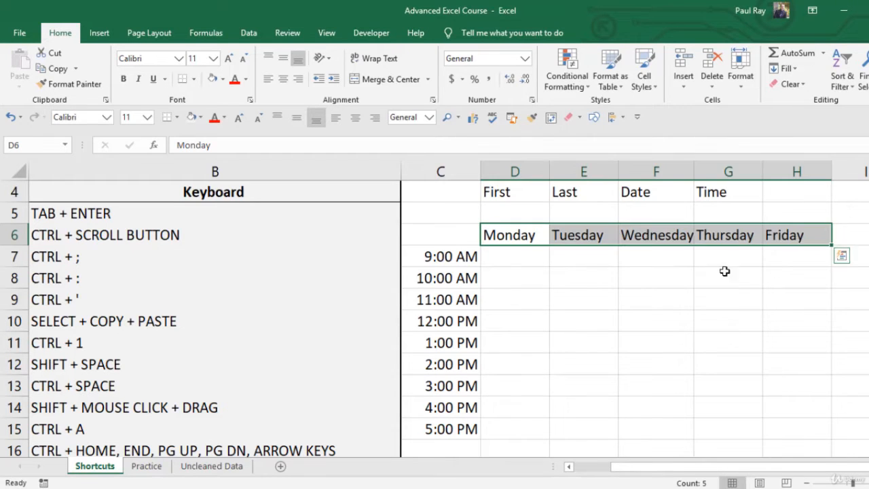
left_click(642, 299)
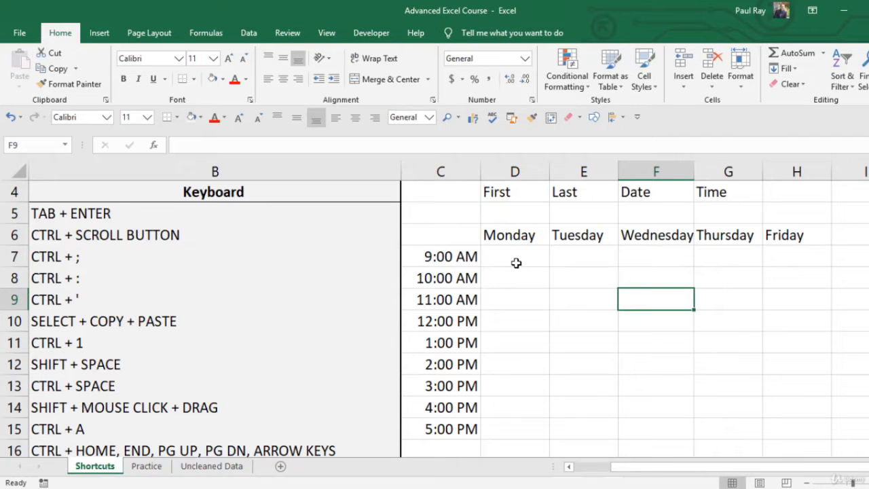
Jump from Monday in D6 to the last weekday heading in H6 and return to C6
left_click(468, 238)
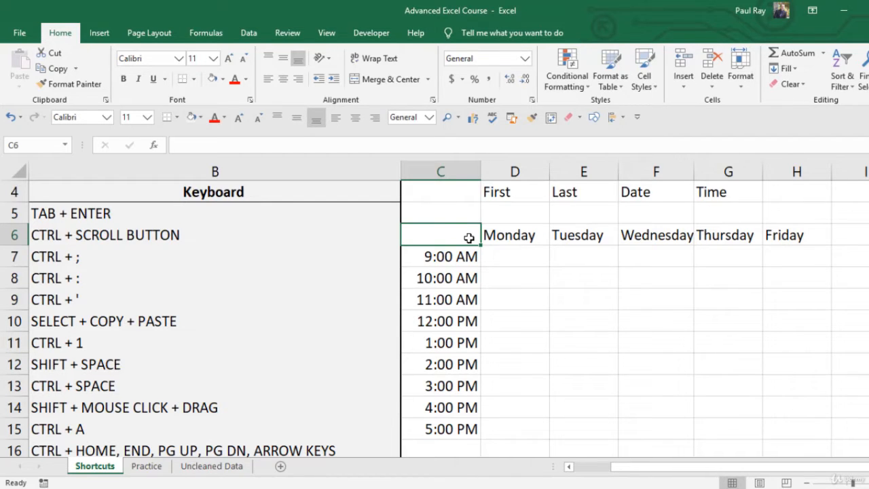
key("Tab")
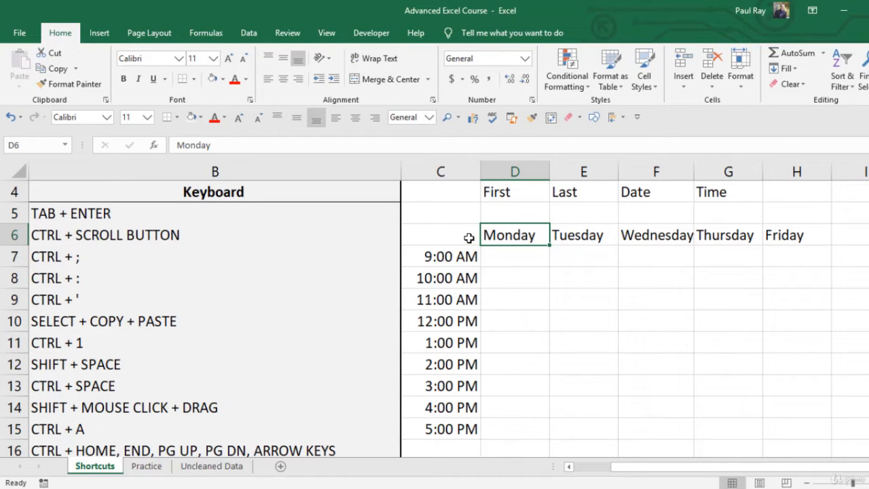
left_click(469, 238)
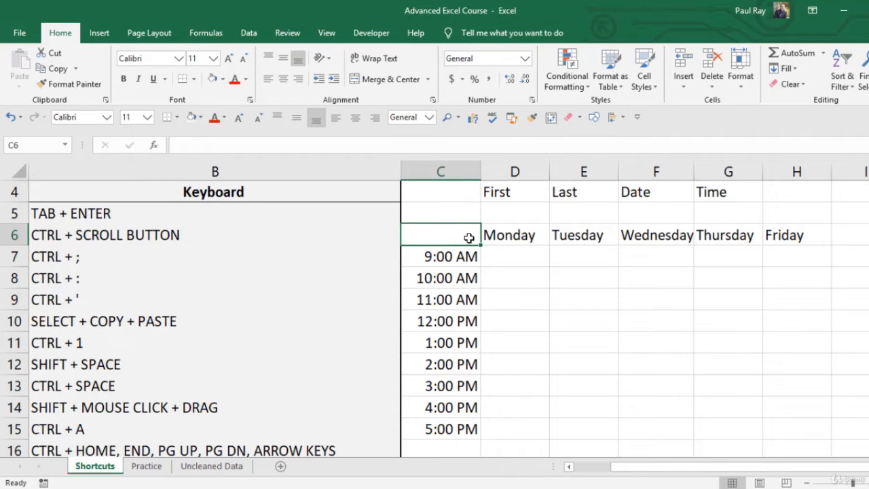
key("Tab")
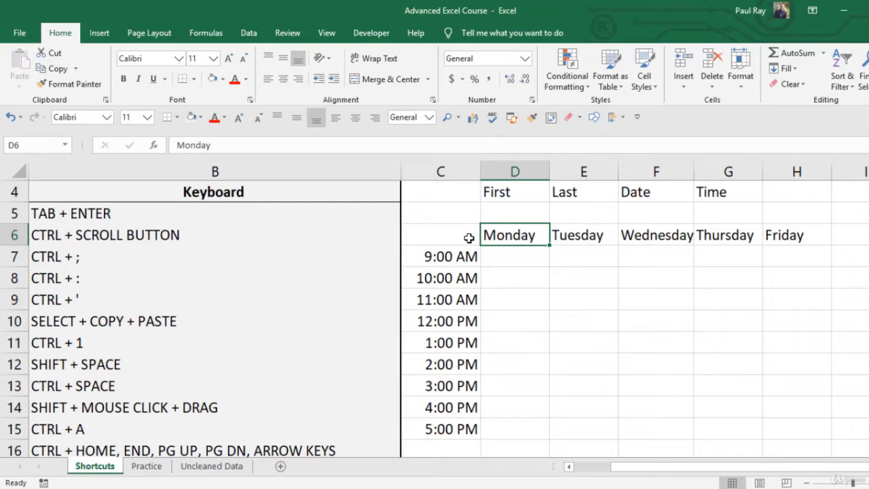
key("ctrl+Right")
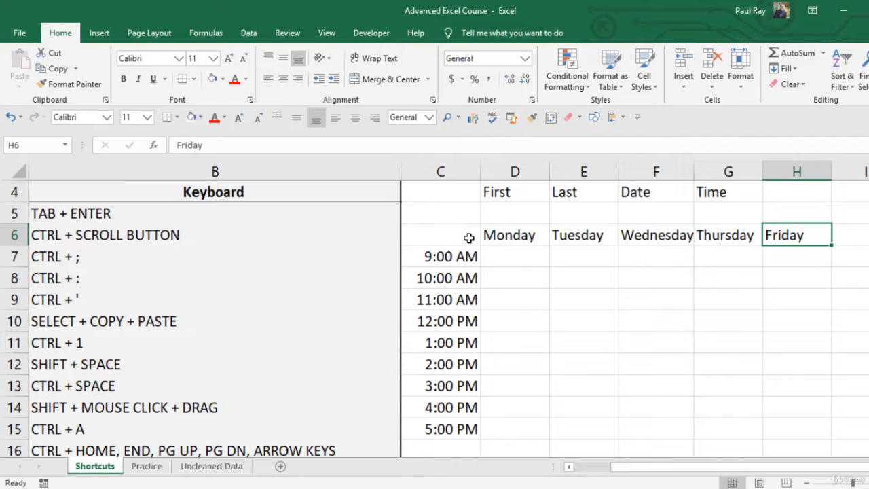
key("ctrl+Left")
key("Left")
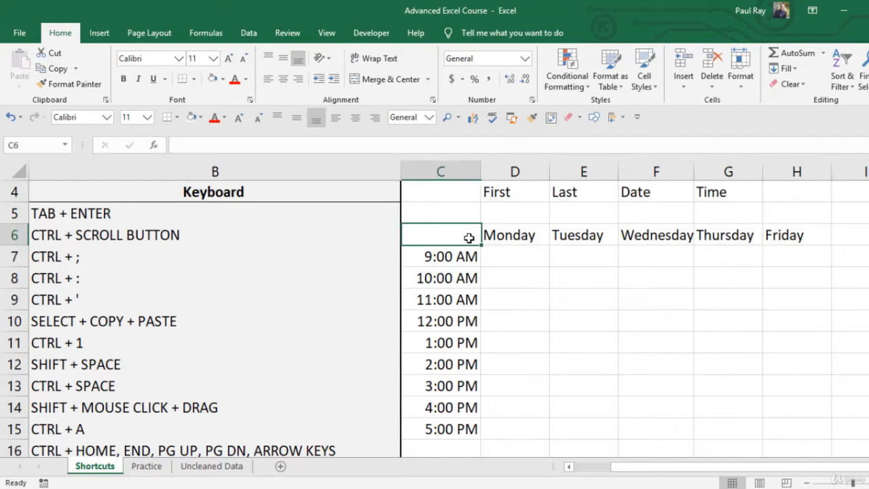
Select the hourly times upward from 5:00 PM in C15 and adjust the selection row by row to cover C6:C15
key("Down")
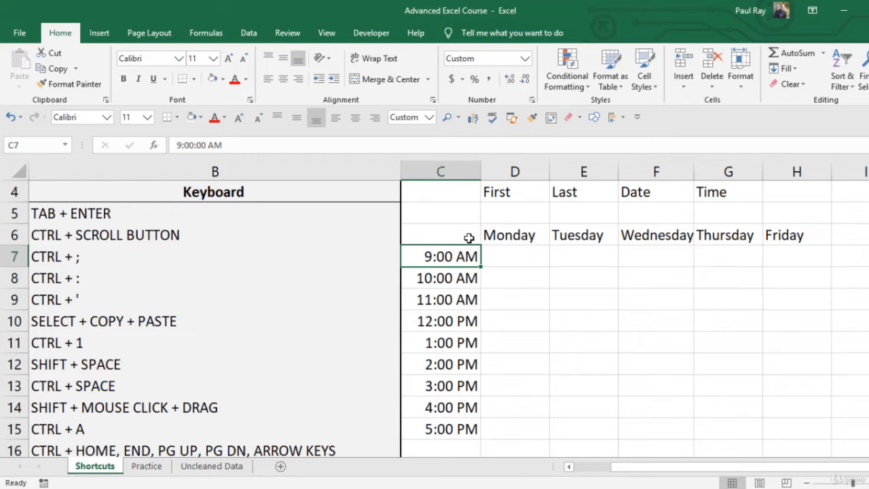
key("ctrl+Down")
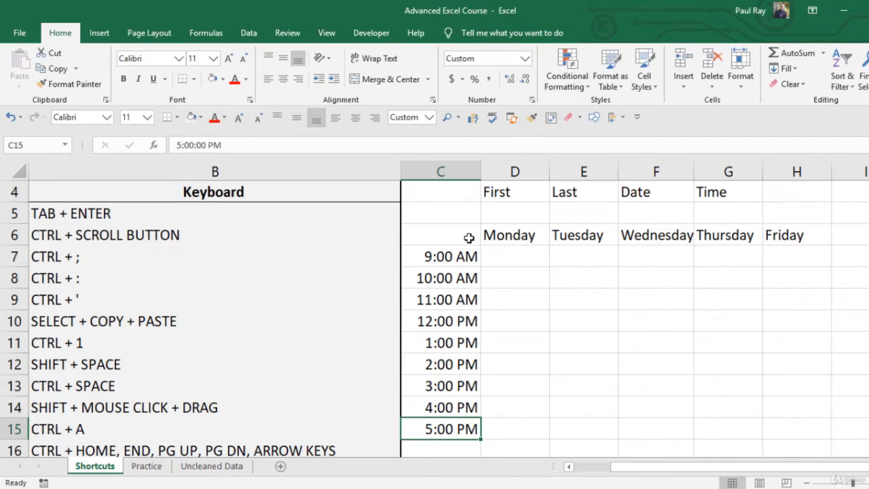
key("ctrl+shift+Up")
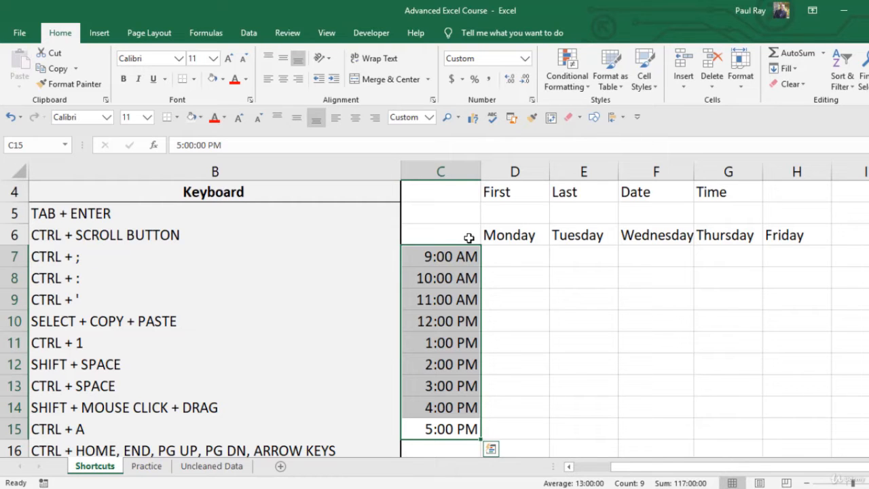
left_click(468, 238, "shift")
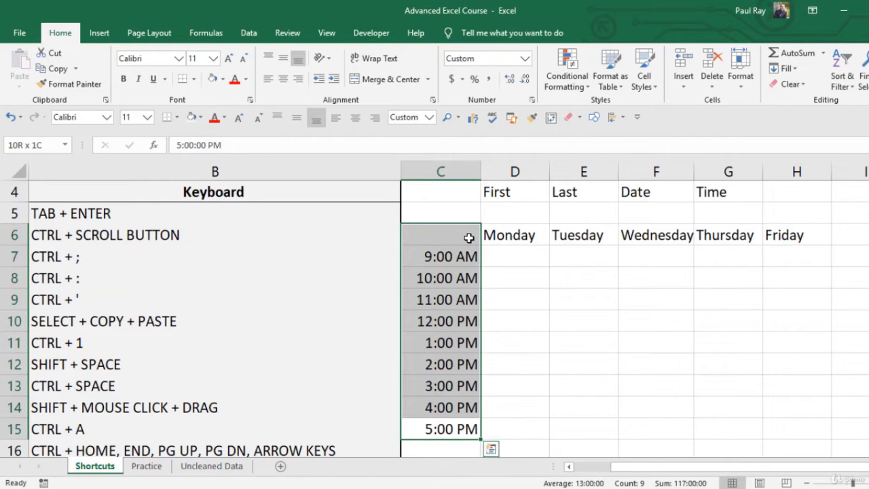
key("shift+Up")
key("shift+Up")
key("shift+Up")
key("shift+Up")
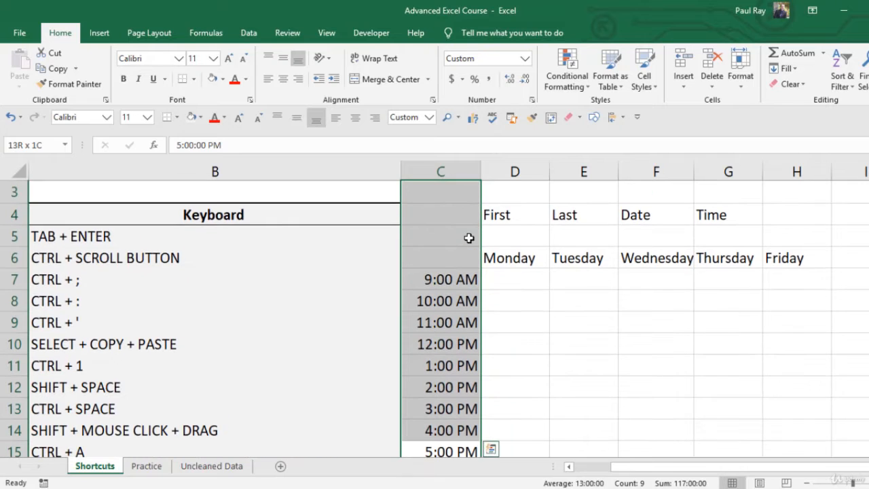
key("shift+Down")
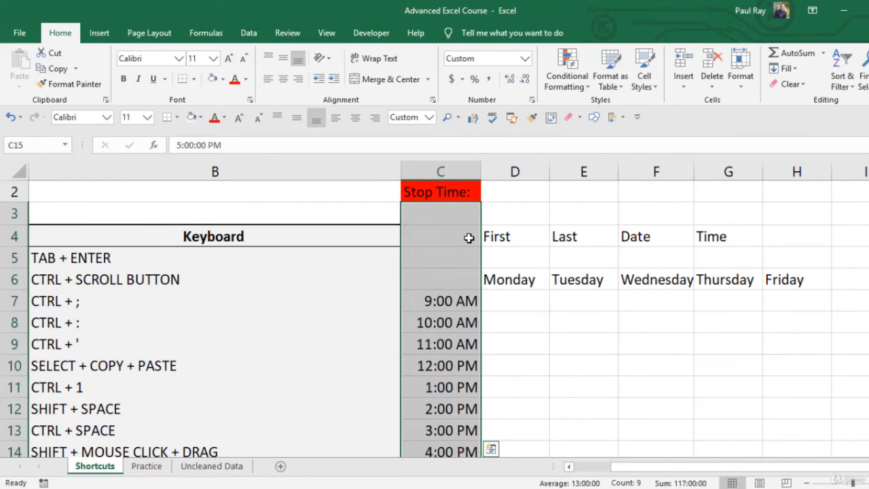
key("shift+Up")
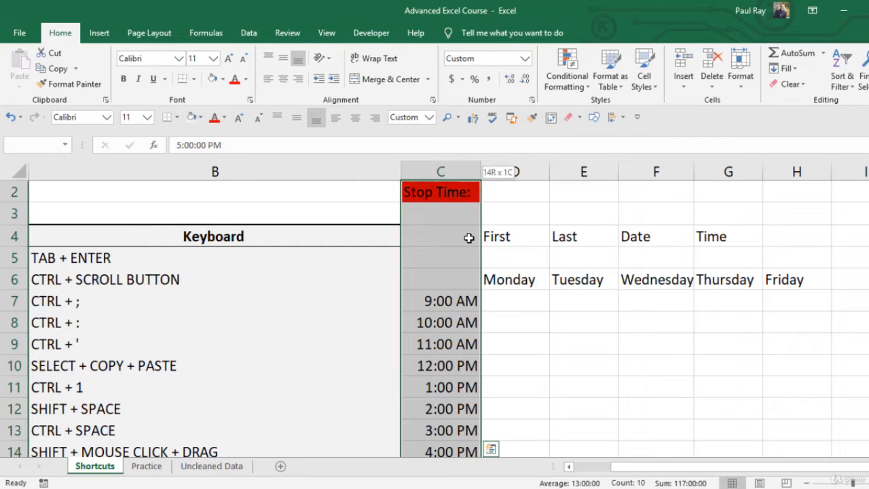
key("shift+Down")
key("shift+Down")
key("shift+Down")
key("shift+Down")
key("shift+Down")
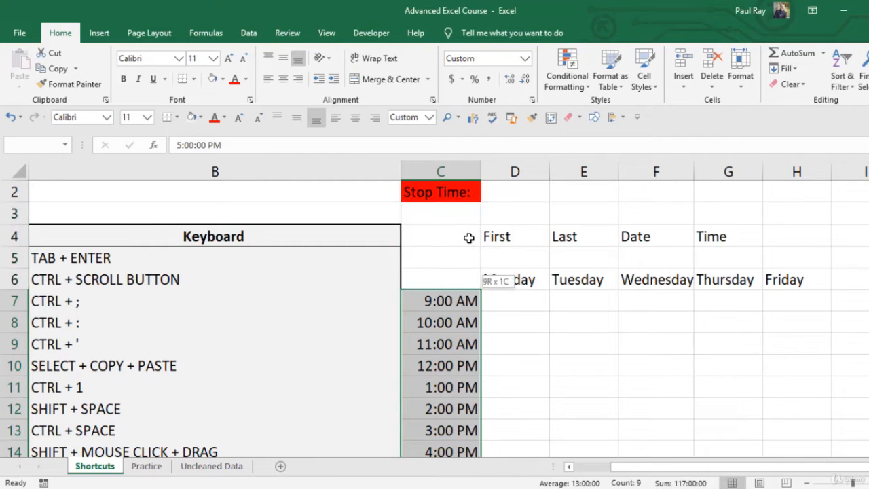
key("shift+Up")
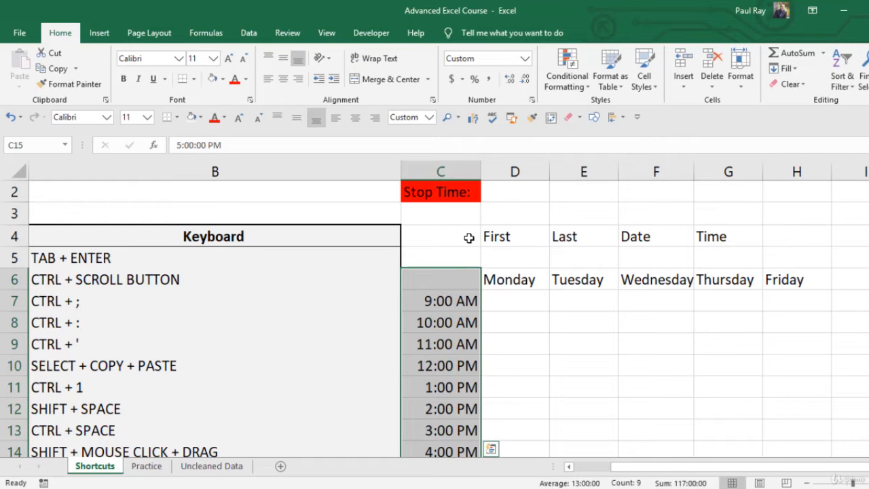
Extend the selection across to the Friday column and clear the whole schedule in C6:H15
key("ctrl+shift+Right")
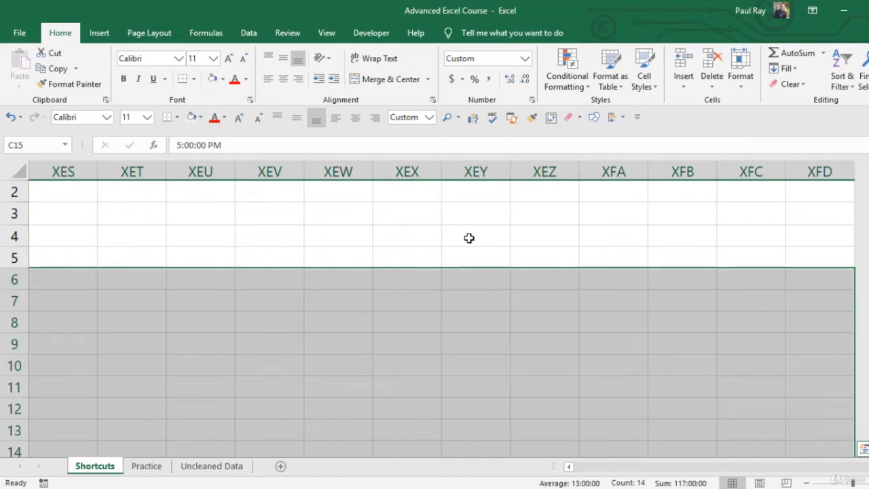
key("ctrl+shift+Left")
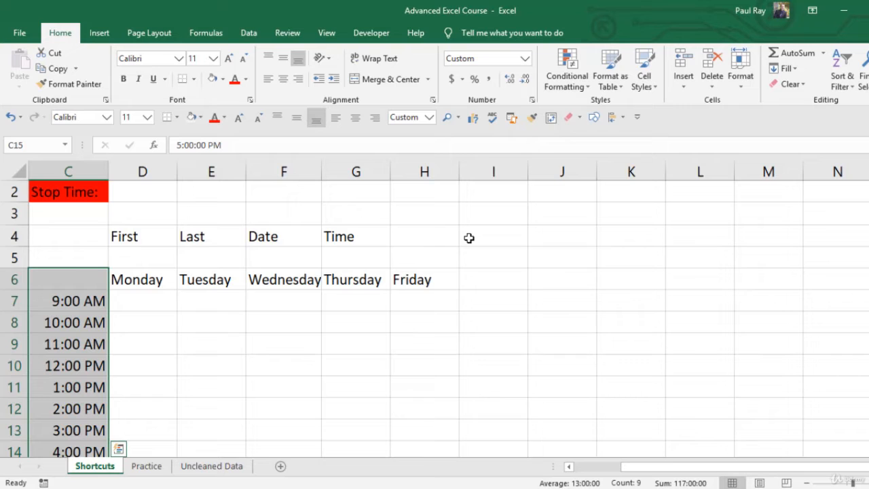
key("shift+Right")
key("shift+Right")
key("shift+Right")
key("shift+Right")
key("shift+Right")
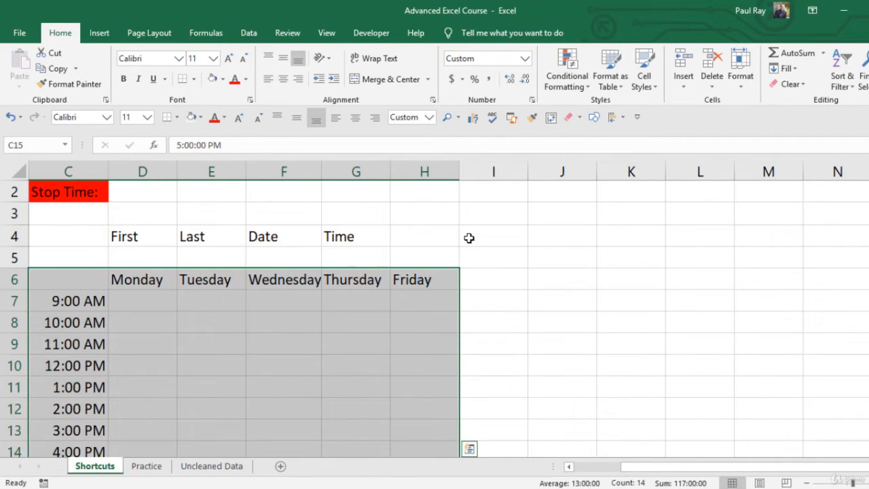
scroll(467, 249, "down", 1)
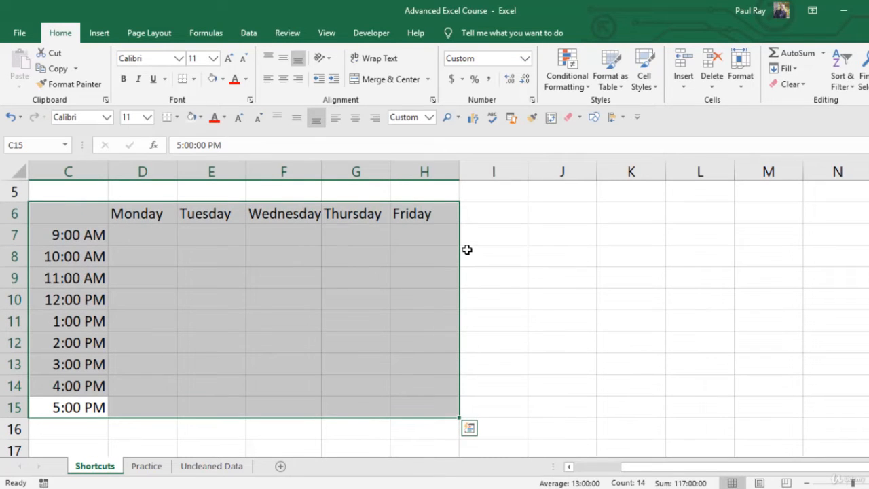
key("Delete")
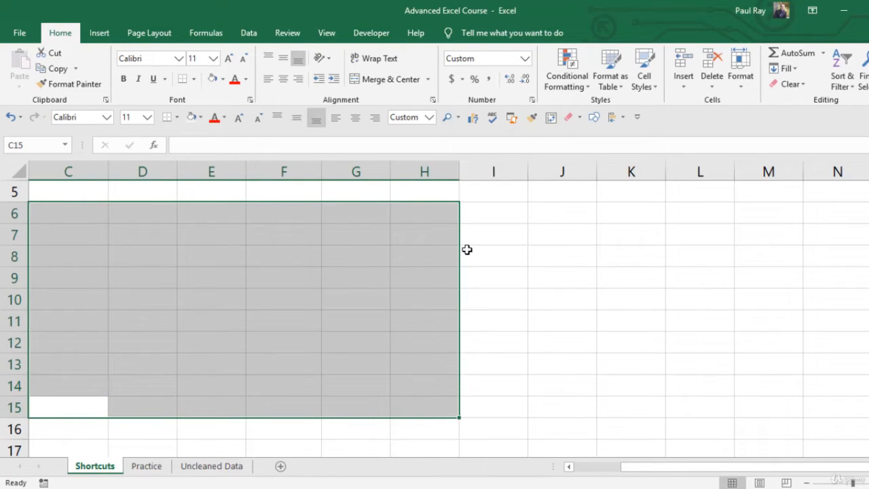
From cell A13 in the shortcuts list, select the entire row 13 and, separately, the entire column A
key("ctrl+Home")
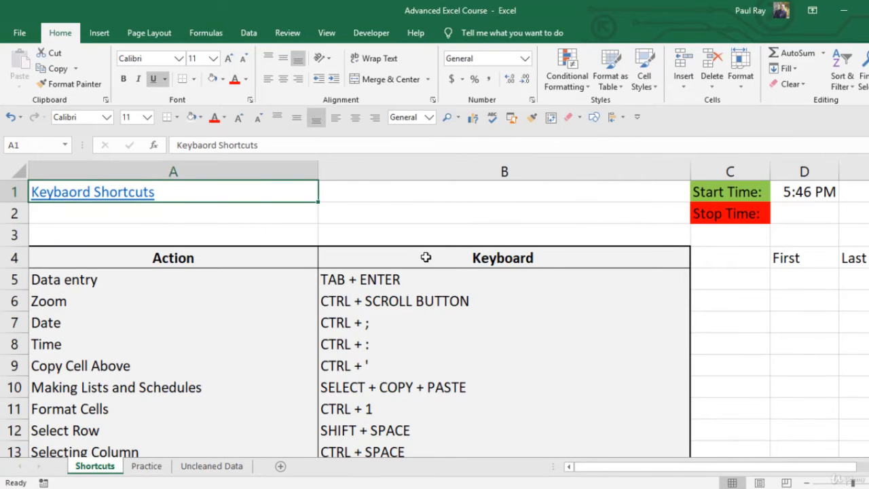
scroll(468, 249, "down", 2)
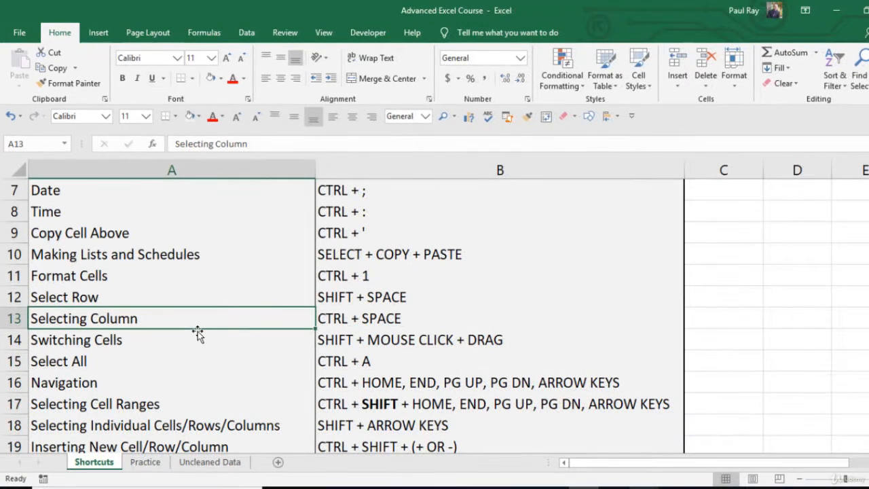
key("shift+space")
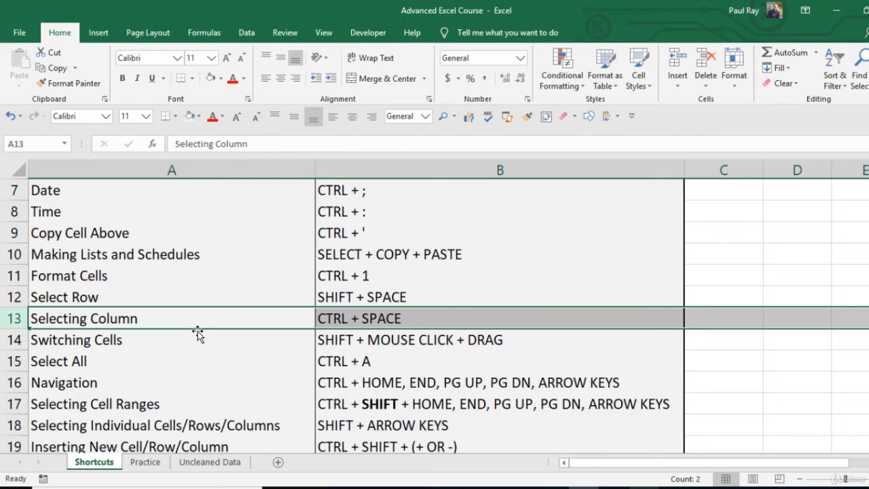
left_click(197, 332)
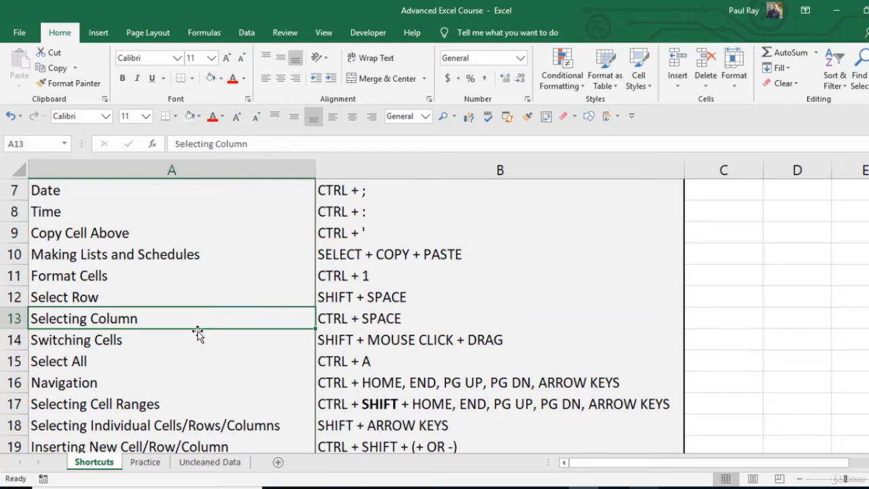
key("ctrl+space")
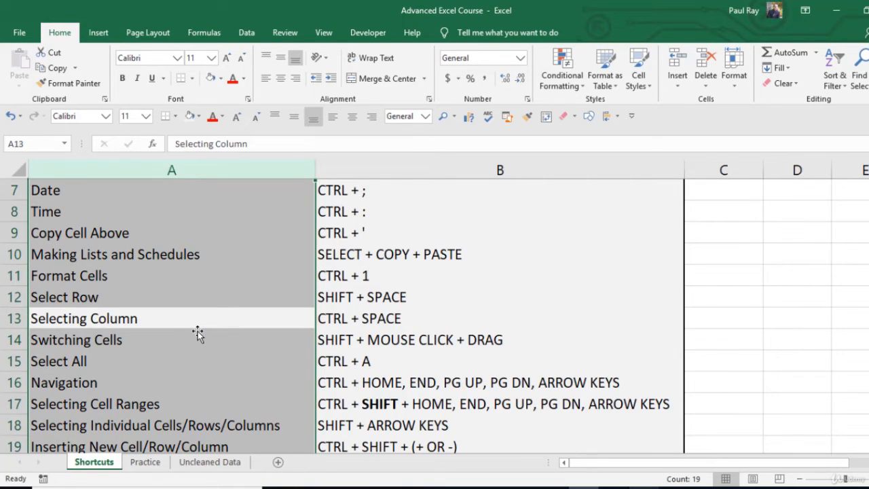
Copy the Selecting Column entry from A13:B13 to D13:E13 and undo the paste
key("Down")
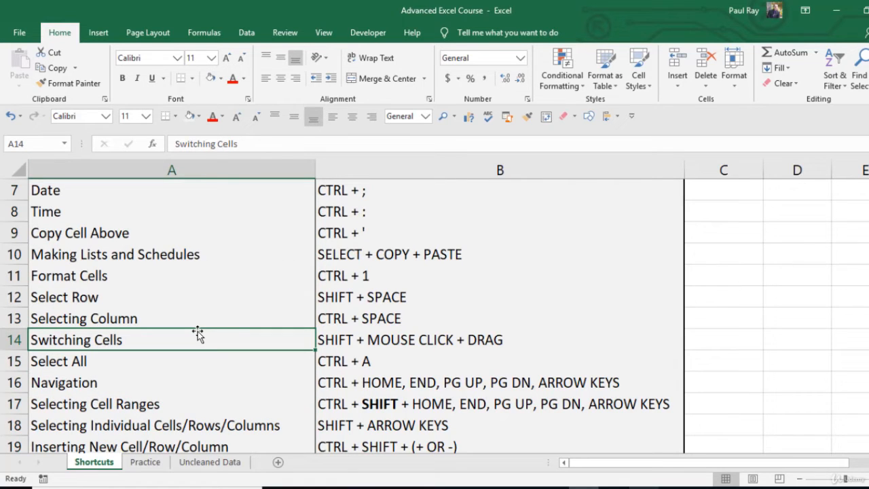
key("shift+Right")
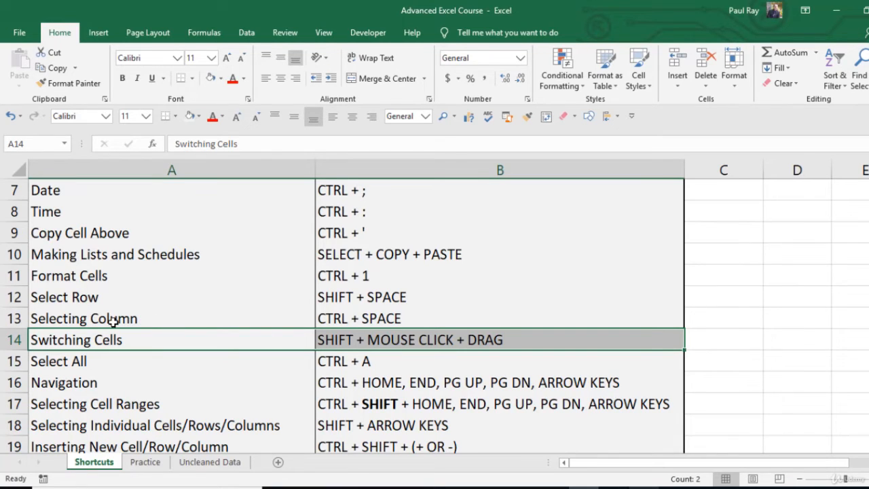
left_click_drag(113, 321, 354, 325)
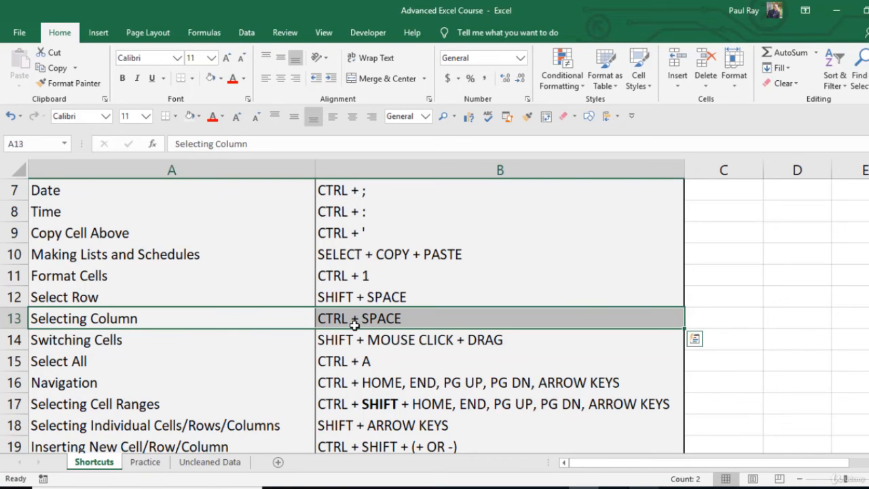
key("ctrl+c")
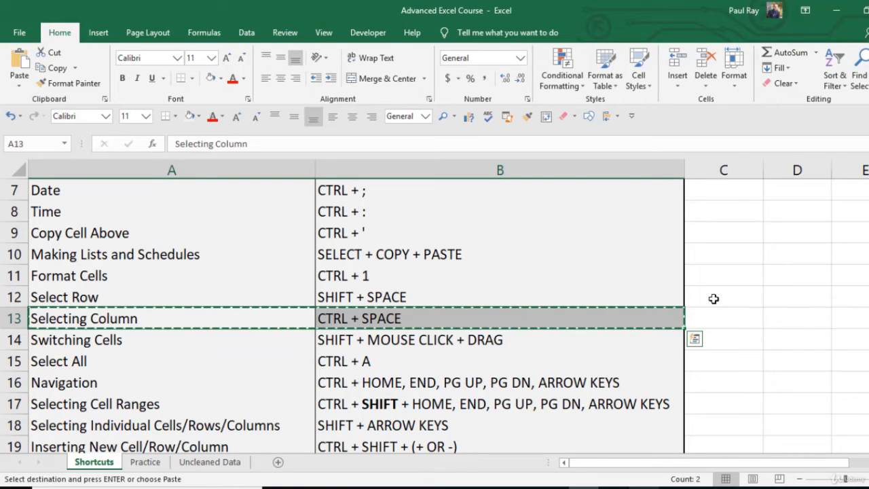
left_click(799, 319)
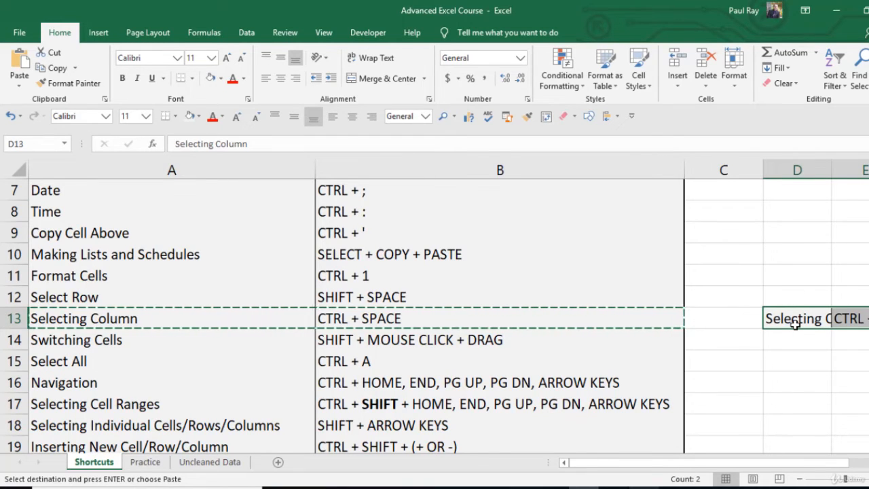
key("ctrl+z")
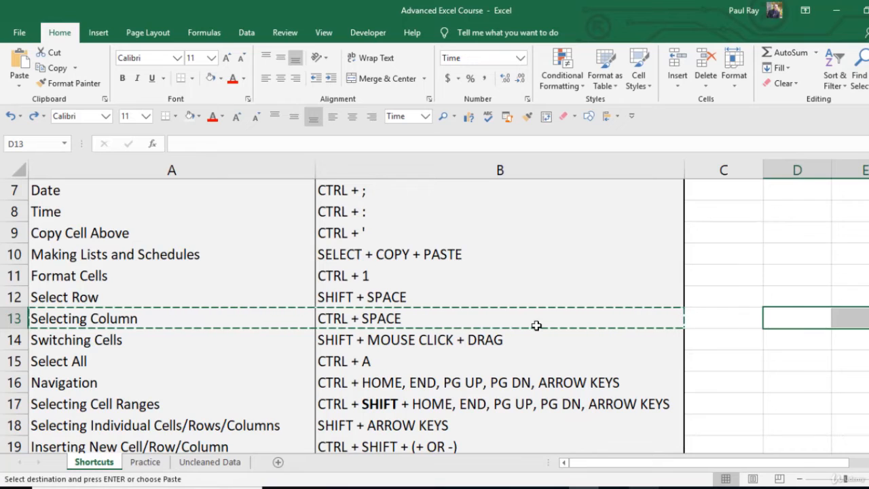
key("Escape")
left_click(273, 295)
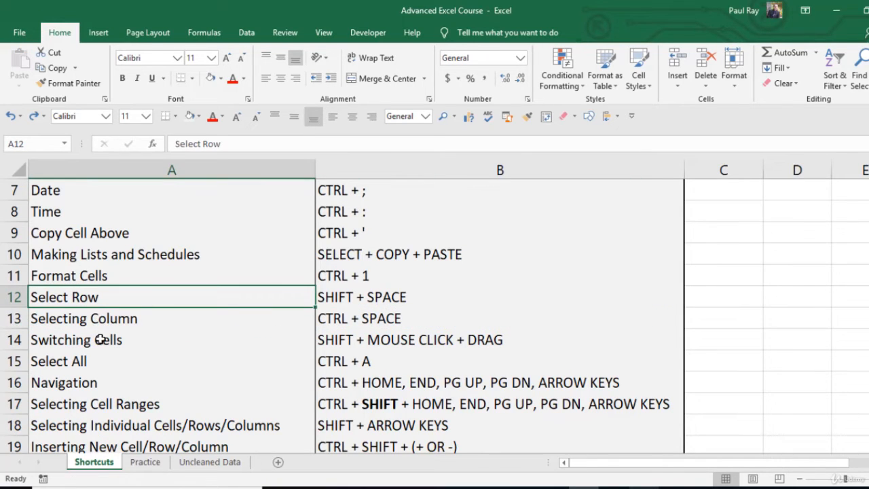
Move the Switching Cells entry from A14:B14 above the Selecting Column entry in row 13, and select each of the two swapped entries
left_click_drag(100, 339, 325, 341)
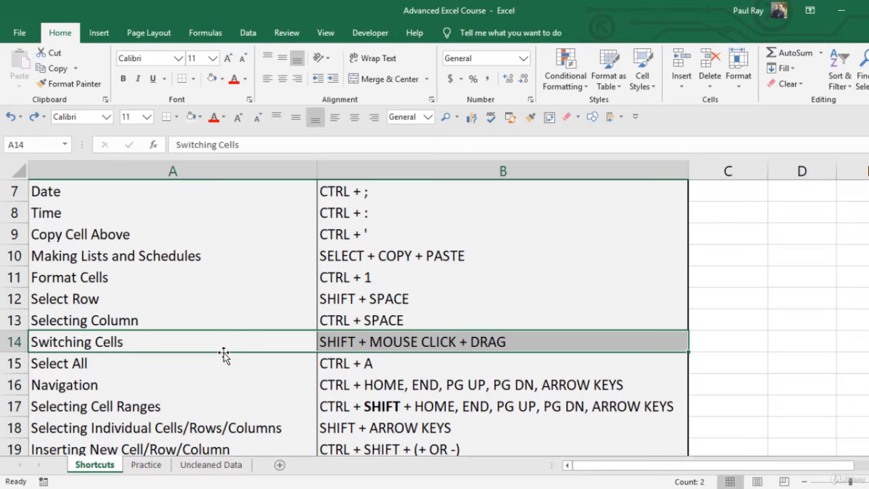
left_click_drag(223, 353, 224, 317)
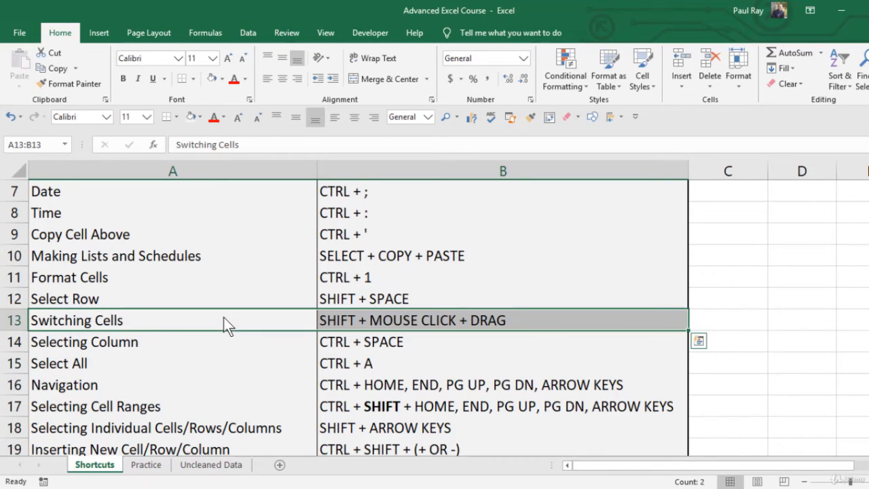
left_click_drag(98, 342, 358, 342)
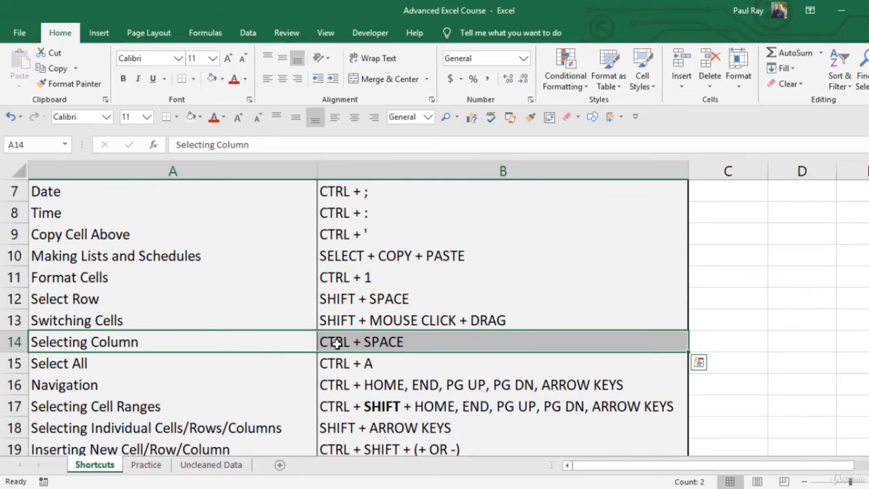
left_click(294, 322)
left_click_drag(295, 322, 352, 324)
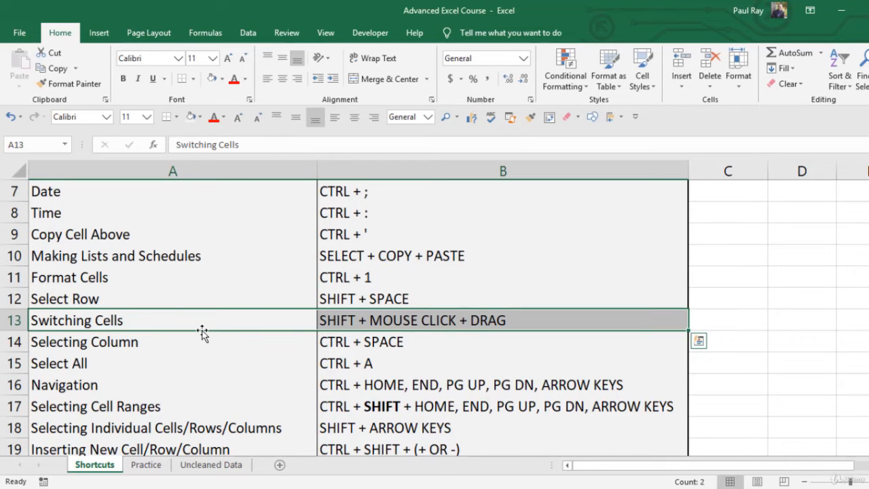
From the Select All cell A15, select the whole shortcuts table, and separately the blank cells bordering it in A3:B3 and C4:C9
scroll(158, 292, "down", 1)
left_click(136, 278)
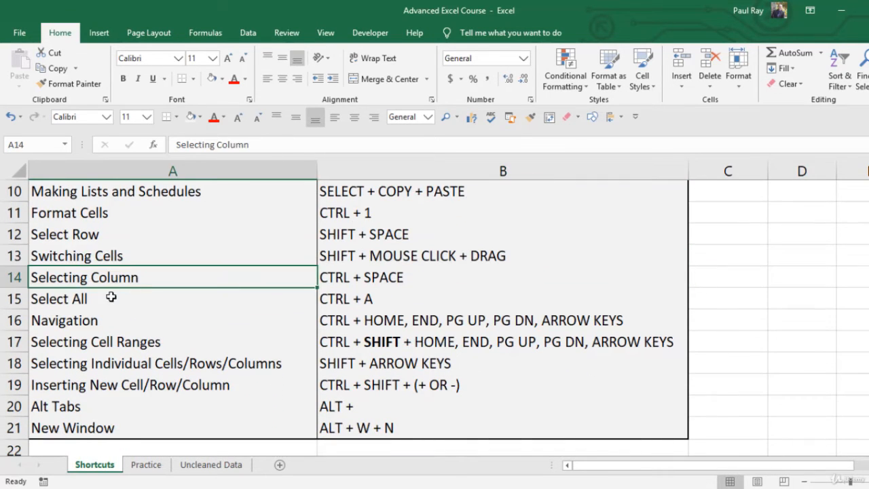
left_click(98, 301)
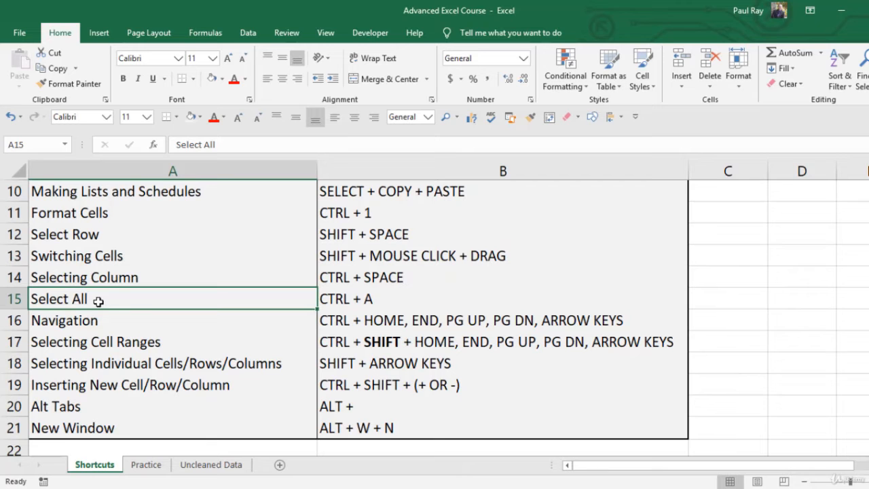
key("ctrl+a")
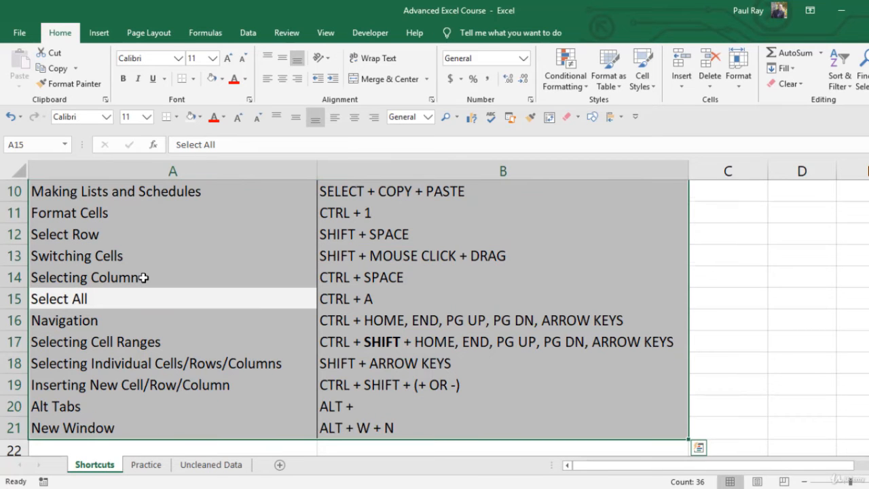
scroll(143, 277, "up", 2)
scroll(143, 277, "up", 1)
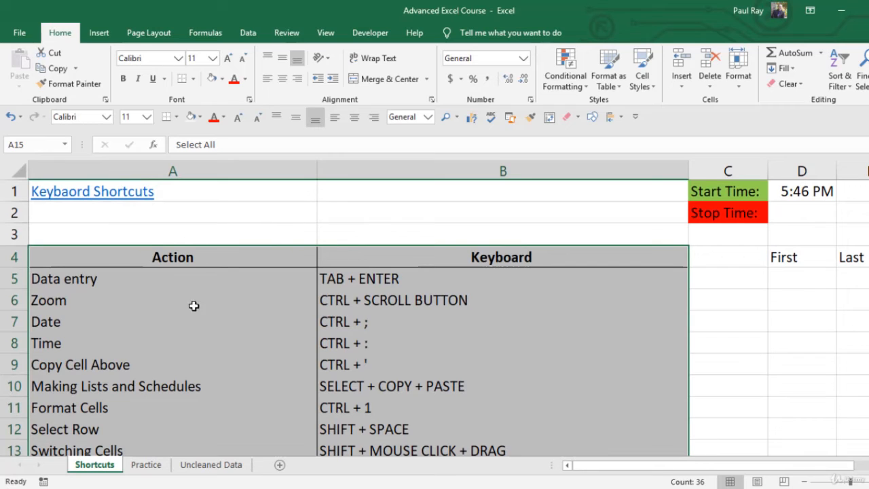
left_click_drag(133, 234, 441, 241)
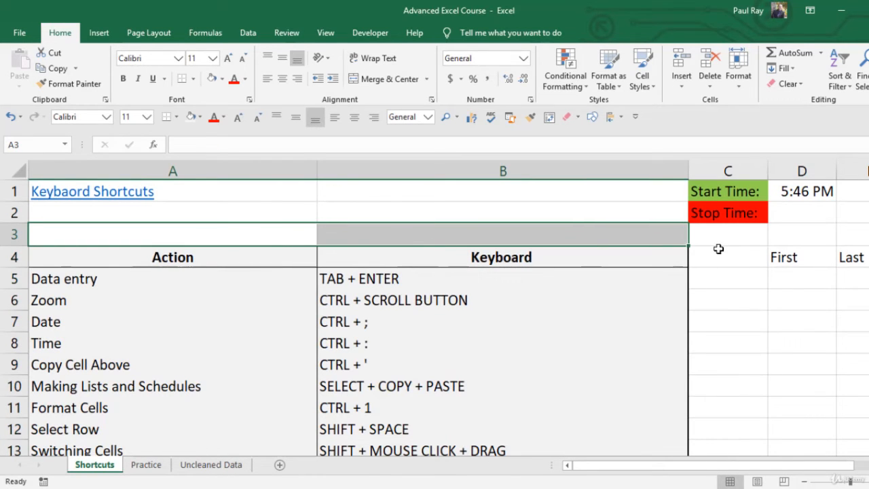
left_click_drag(719, 251, 729, 363)
Review the Navigation and Selecting Cell Ranges entries in rows 16 and 17 of the shortcuts list
scroll(210, 283, "down", 2)
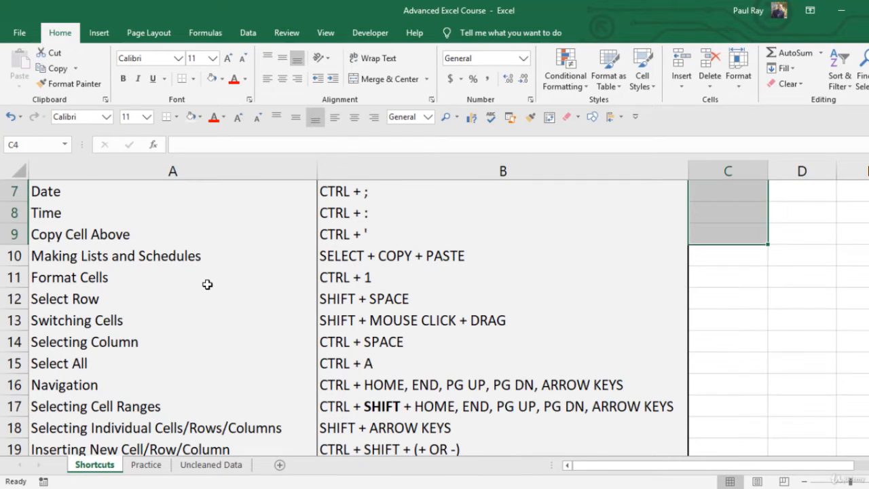
scroll(203, 319, "down", 2)
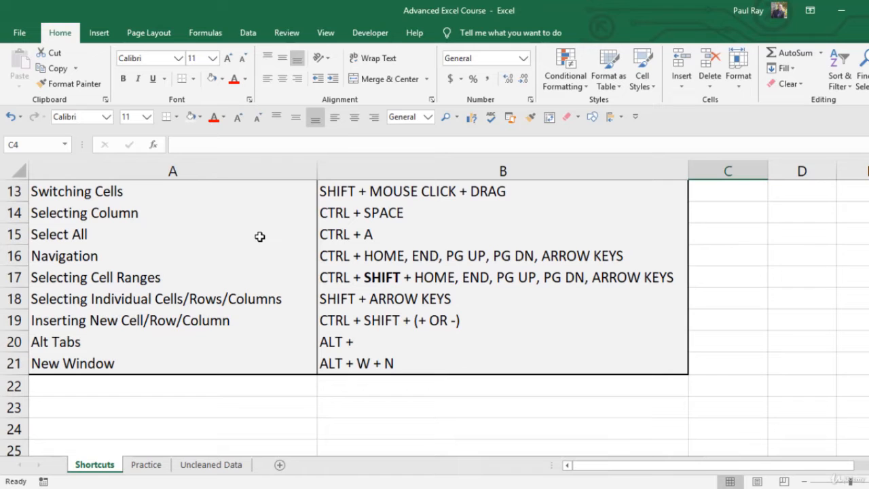
left_click(80, 255)
left_click(100, 277)
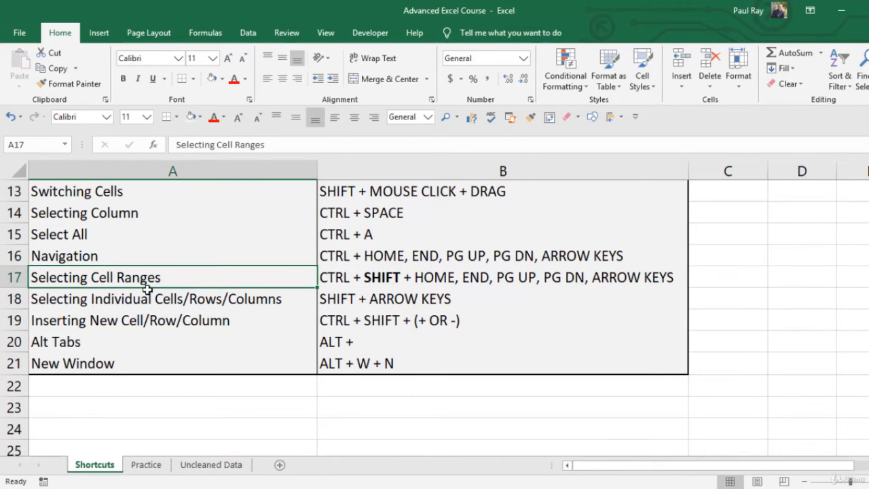
left_click(387, 275)
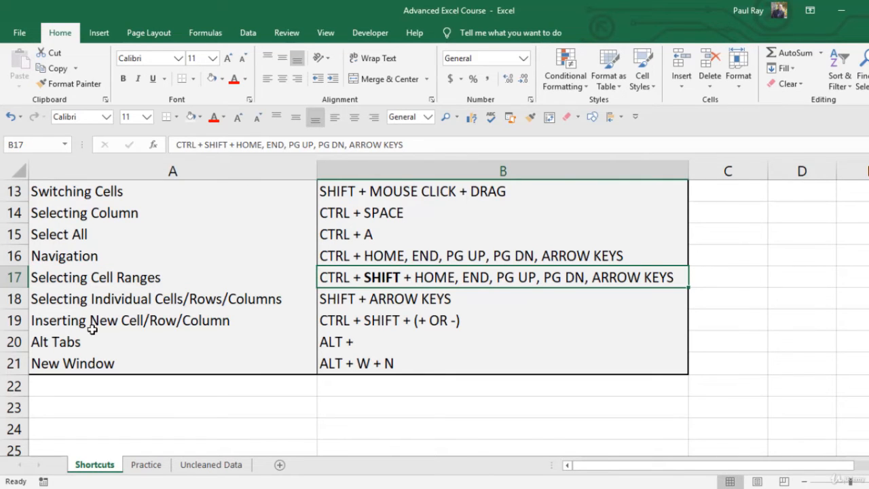
Insert a blank row at row 19 above the Inserting New Cell/Row/Column entry and delete it again
left_click(73, 323)
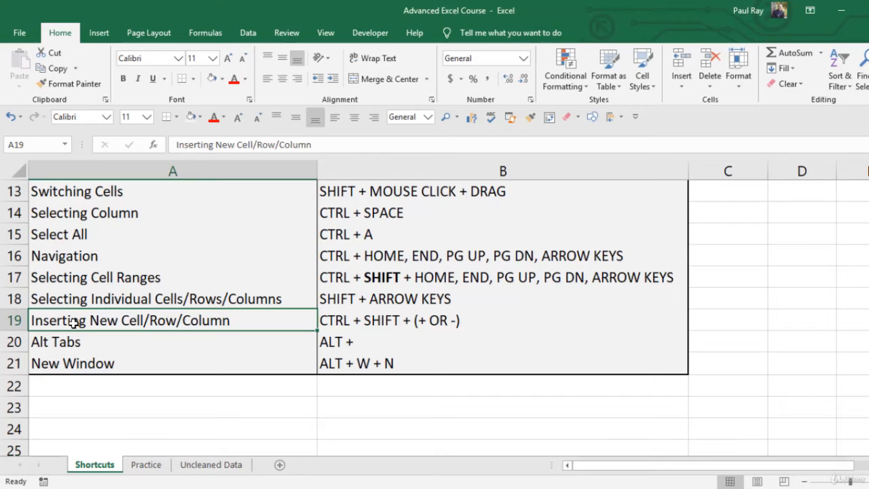
key("shift+space")
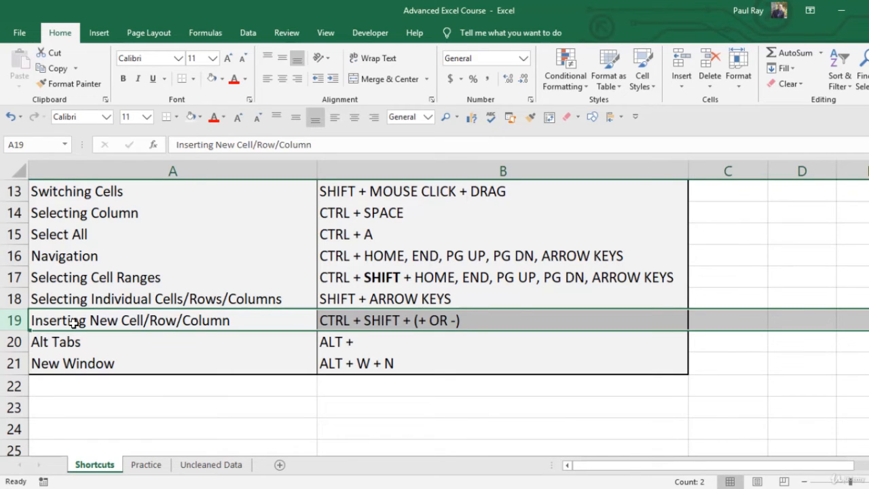
key("ctrl+shift+plus")
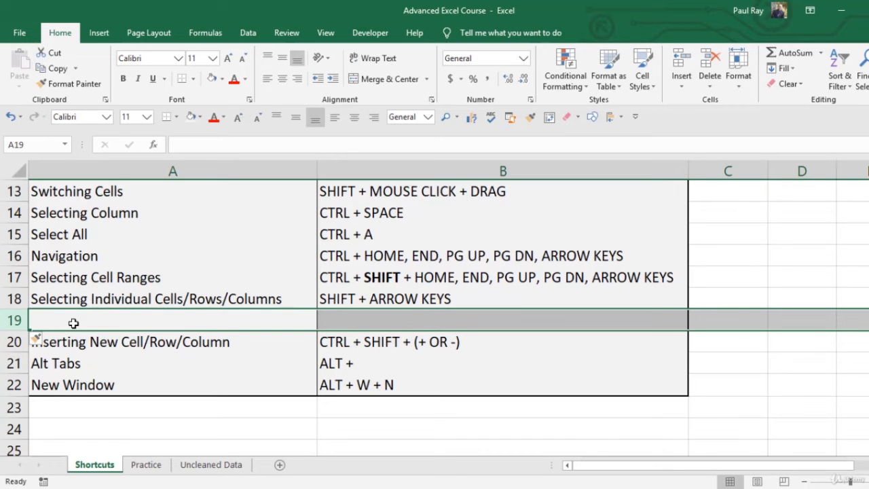
key("ctrl+minus")
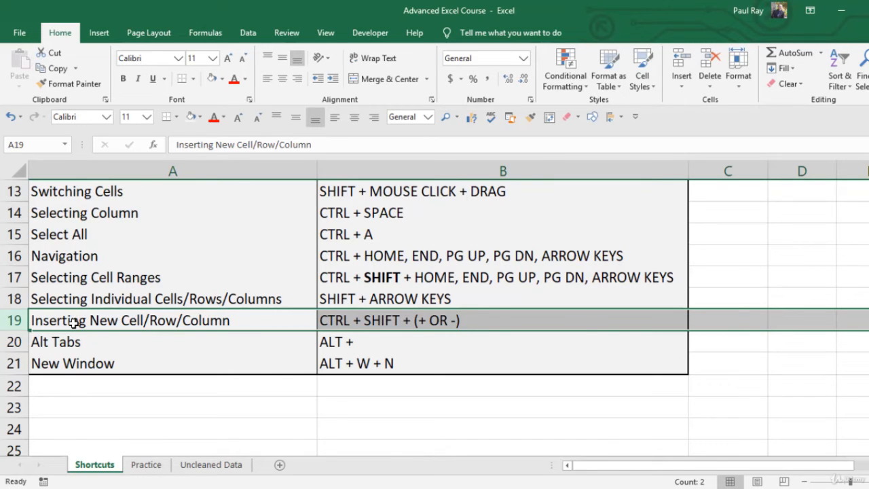
From cell A19, select the entire column A, insert a blank column before it and delete that column again
key("ctrl+a")
left_click(73, 323)
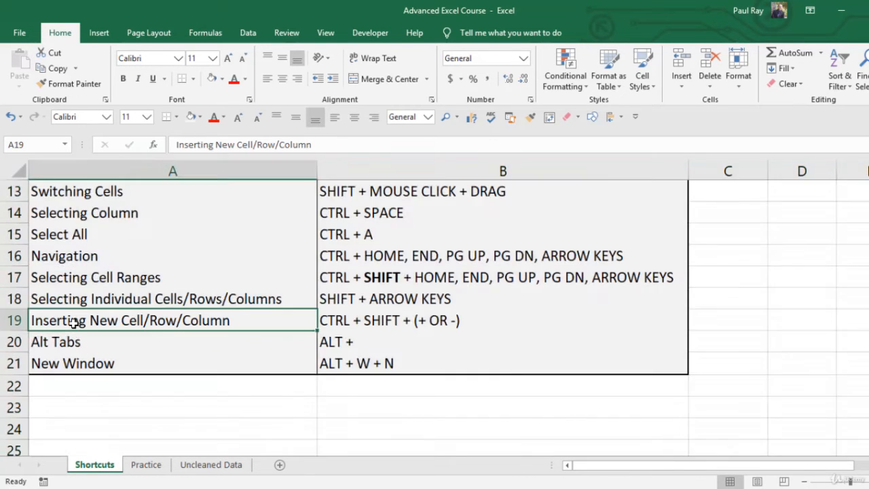
key("ctrl+space")
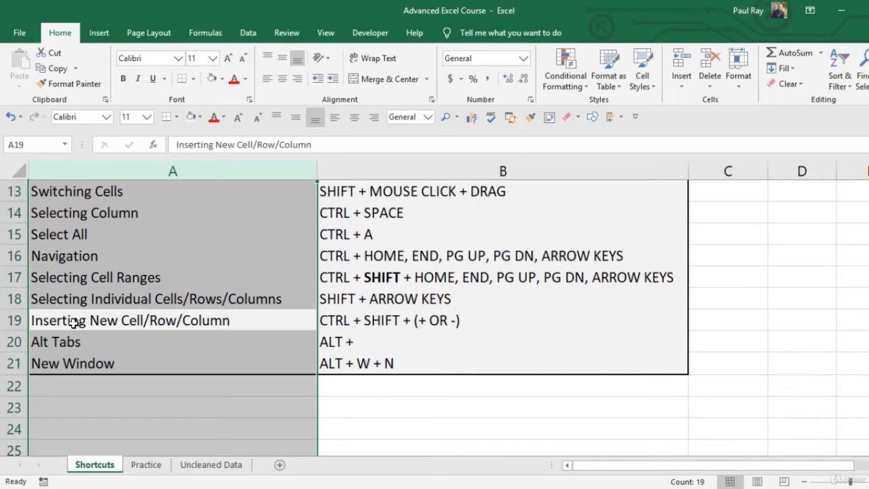
key("ctrl+shift+plus")
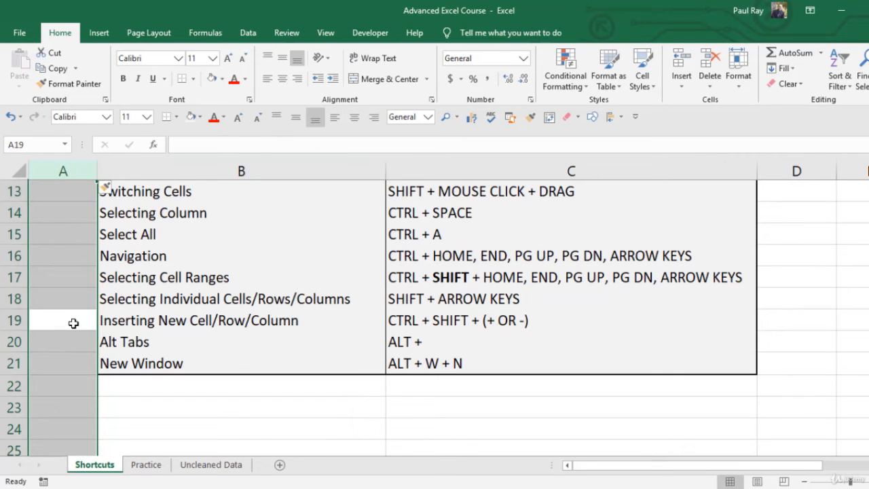
key("ctrl+minus")
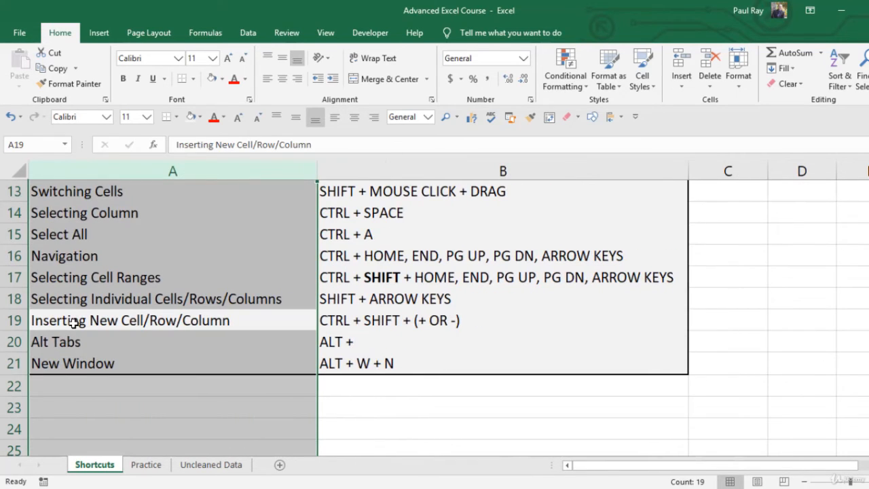
From the Alt Tabs shortcut in B20, activate the font size setting through its key tip and leave it without choosing a size
key("Down")
key("Down")
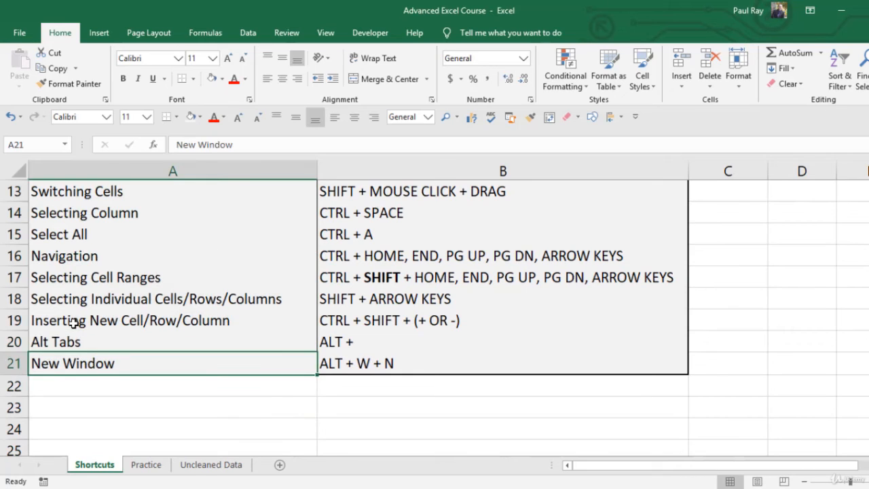
key("Up")
key("Right")
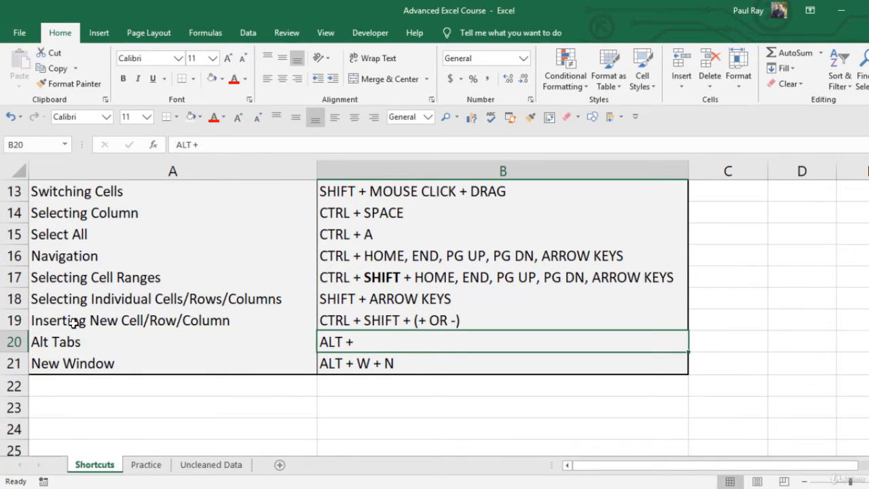
key("alt")
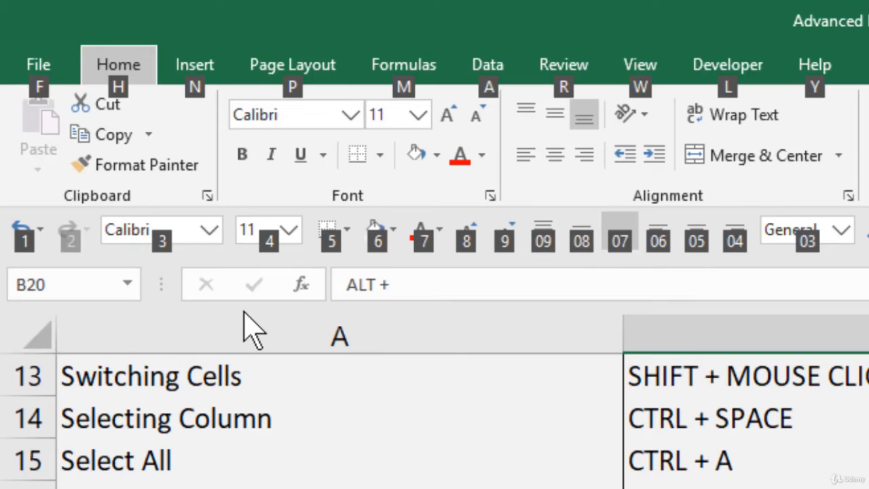
key("4")
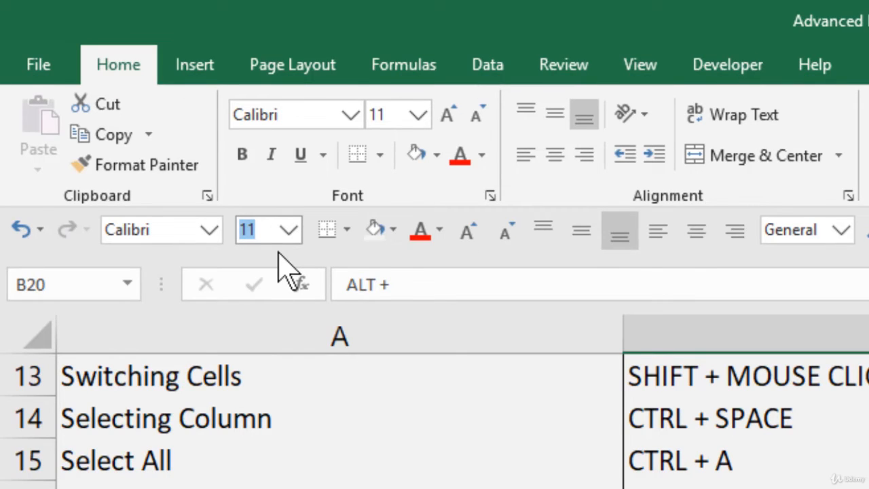
key("Escape")
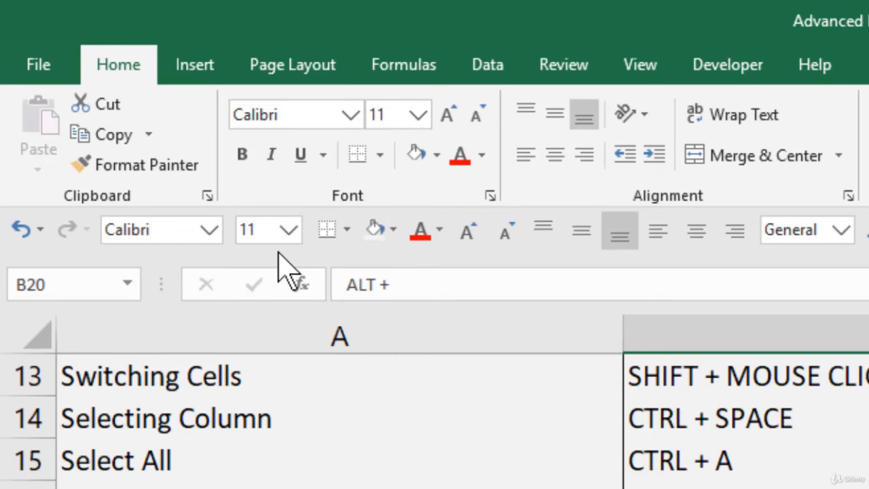
Open a second window of the Advanced Excel Course workbook with the New Window command
key("alt")
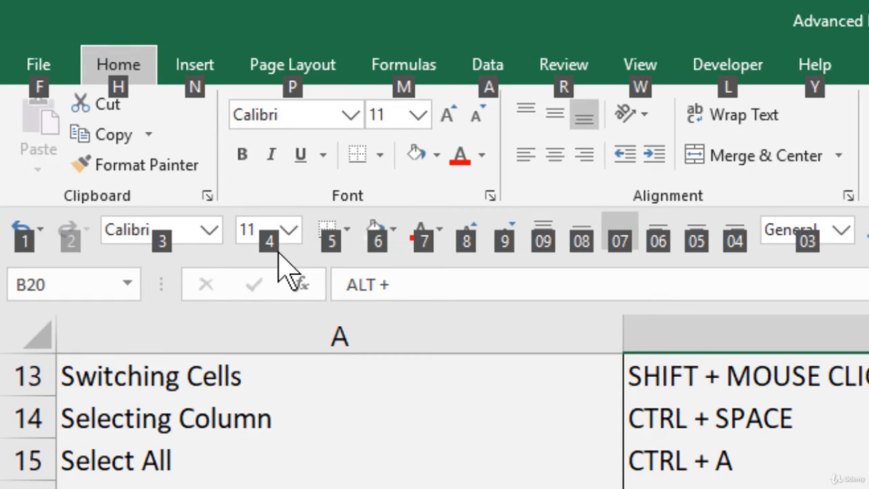
key("w")
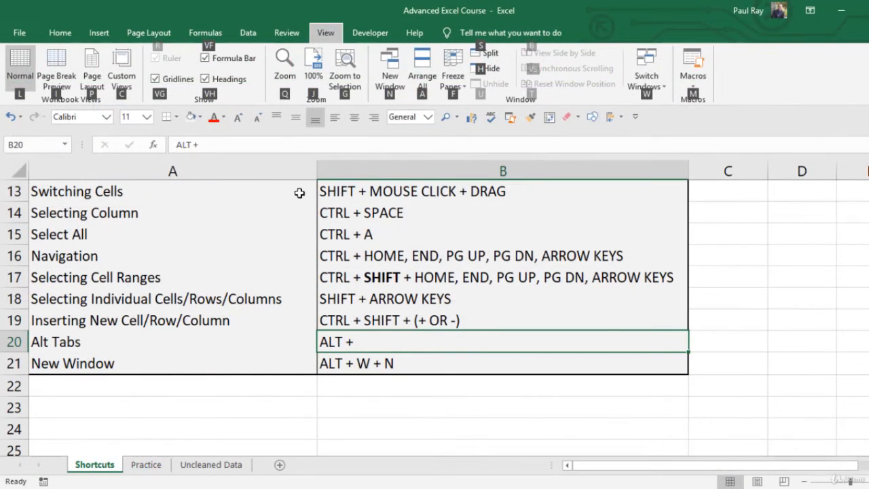
key("n")
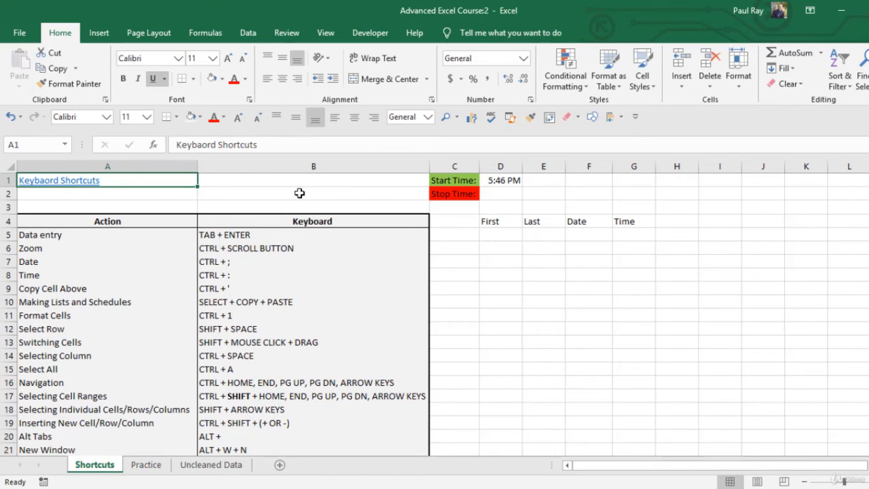
Arrange the two workbook windows side by side, Advanced Excel Course:2 on the right half, and select cell A2 in Advanced Excel Course:1
mouse_move(560, 471)
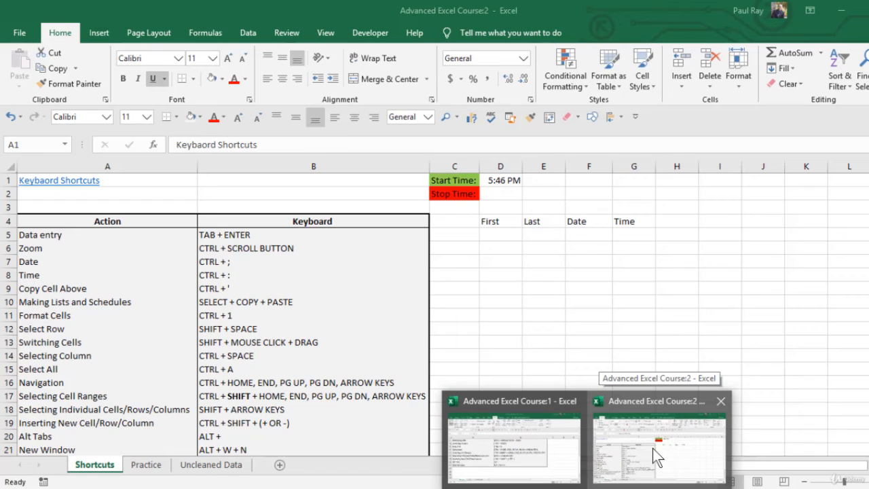
left_click(653, 448)
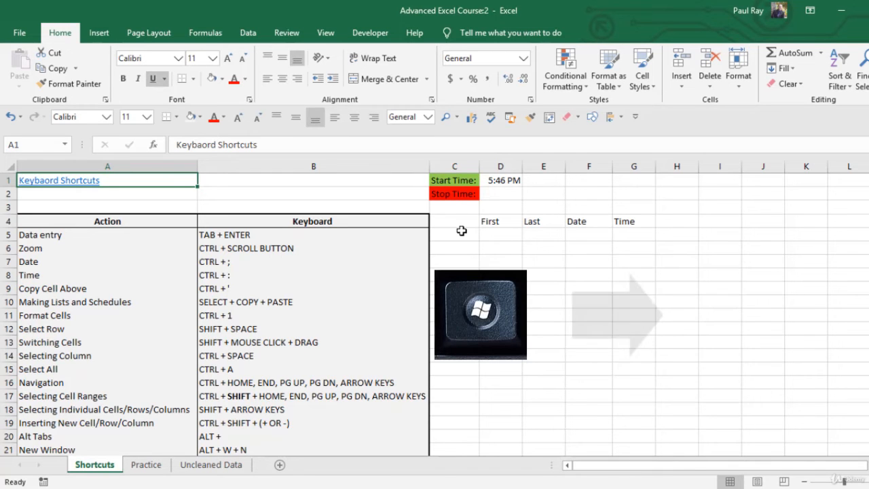
key("super+Right")
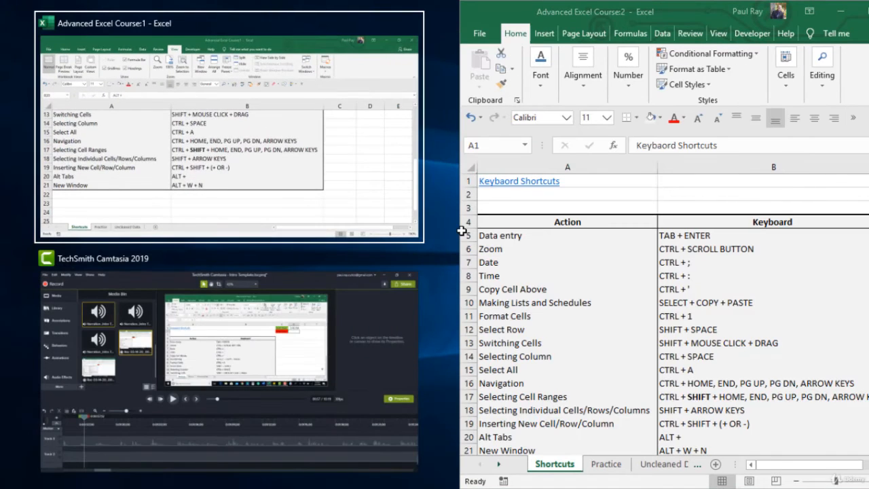
key("Return")
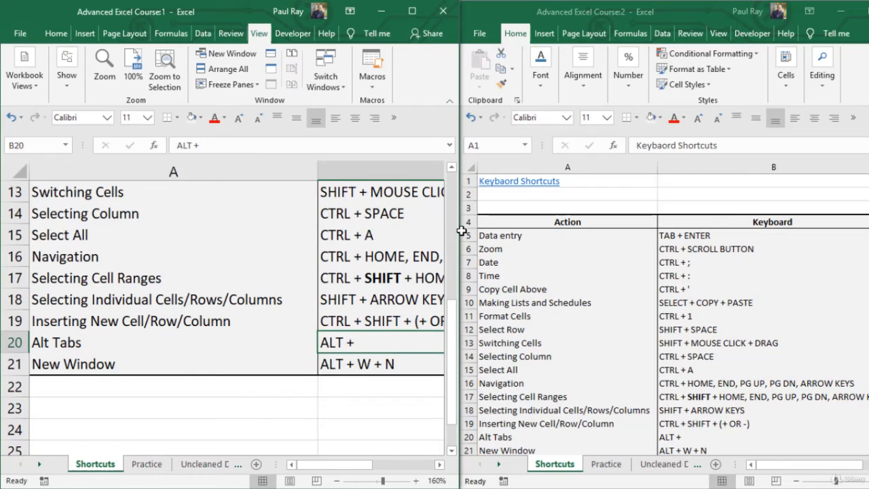
scroll(409, 242, "up", 4)
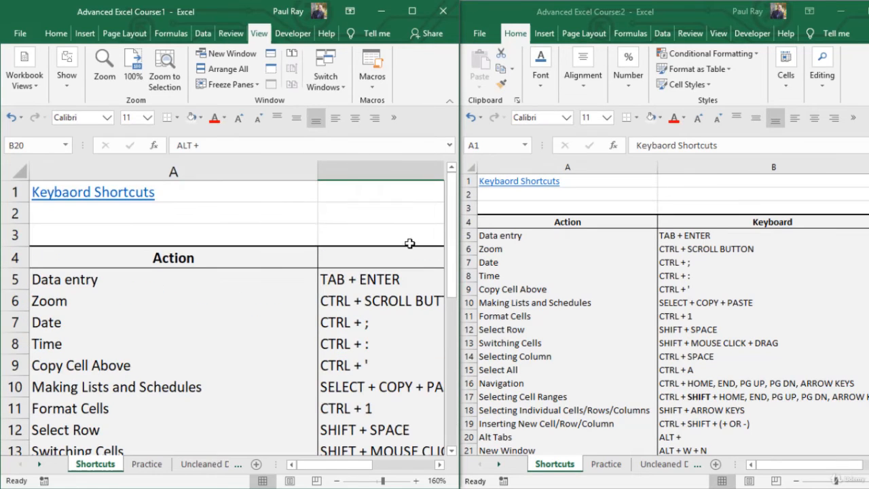
left_click(135, 214)
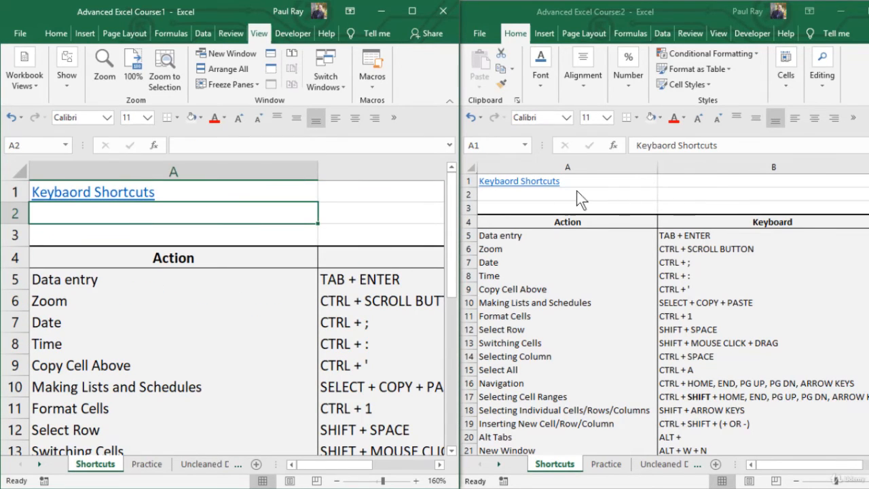
Select cell A2 in the Advanced Excel Course:2 window and enlarge the zoom of its Shortcuts sheet
left_click(551, 198)
left_click_drag(537, 203, 533, 201)
left_click(529, 196)
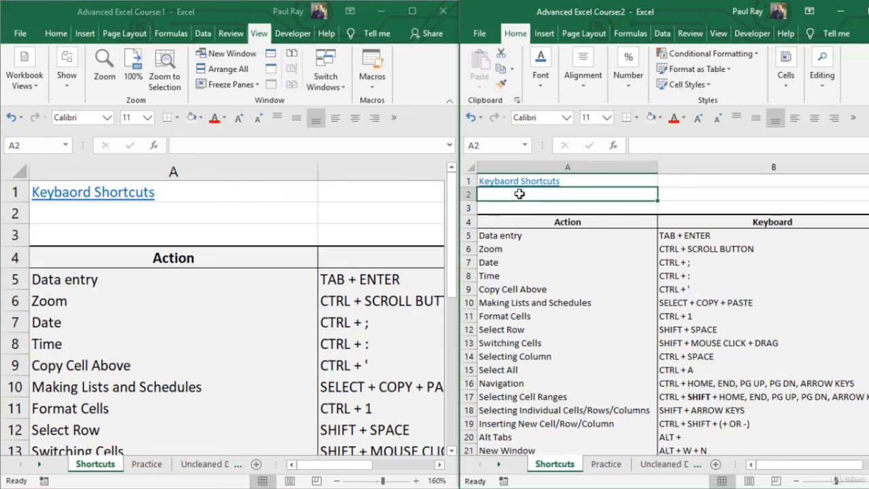
scroll(521, 194, "up", 3)
scroll(521, 193, "up", 1)
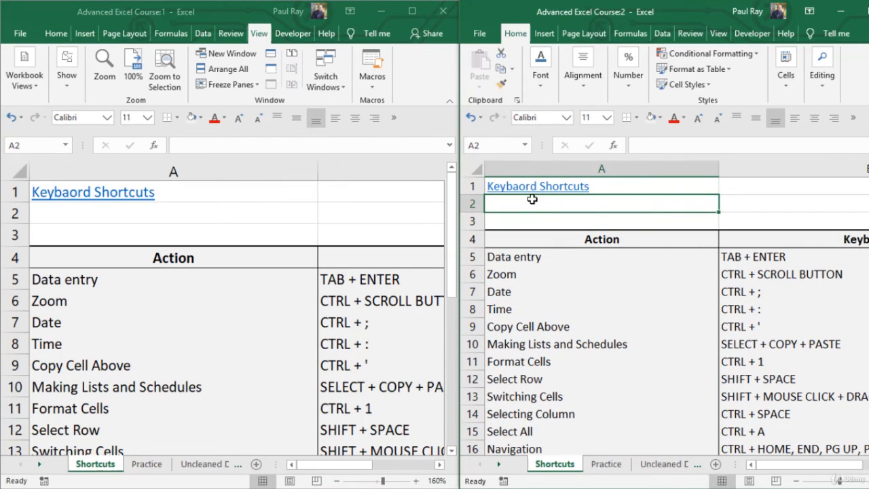
Enter 1 in cell A2 of Advanced Excel Course:1 and clear that same cell from the Advanced Excel Course:2 window
left_click(163, 215)
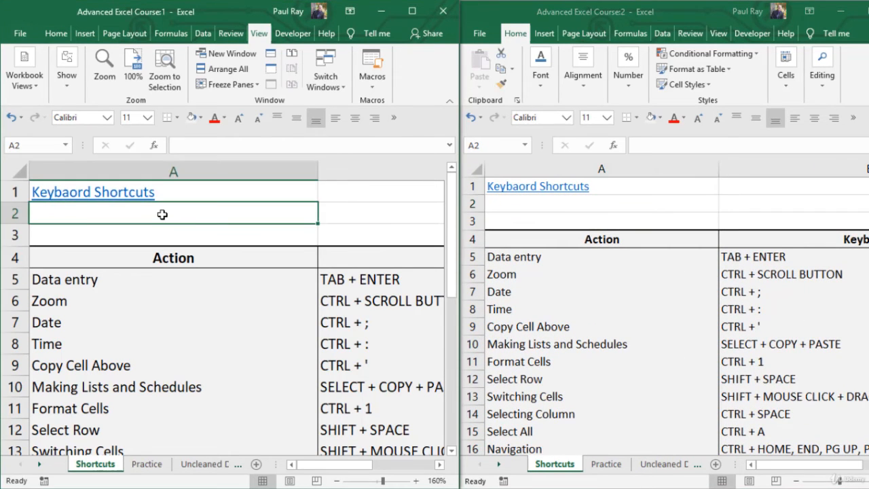
type("1")
key("Return")
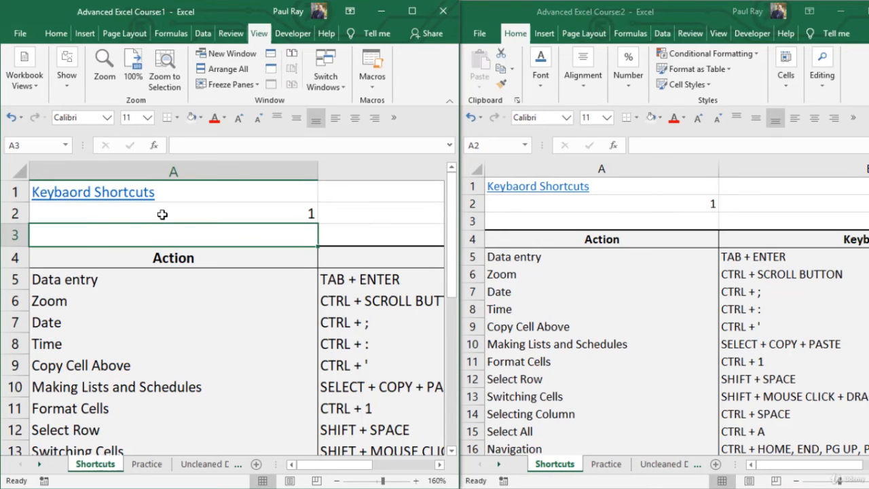
left_click(597, 204)
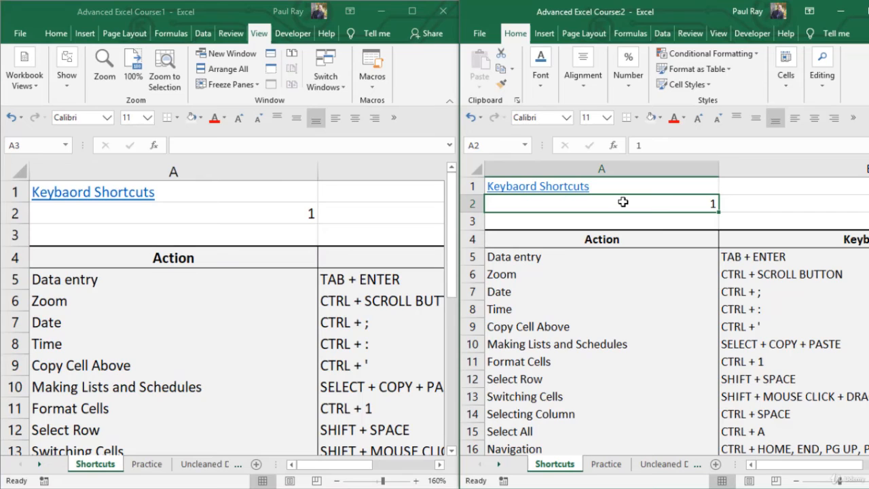
key("Delete")
In cell A2 of Advanced Excel Course:1, build the formula =Practice!B2&1 by visiting the Practice sheet in the same window, and clear the cell again
left_click(244, 216)
left_click(244, 216)
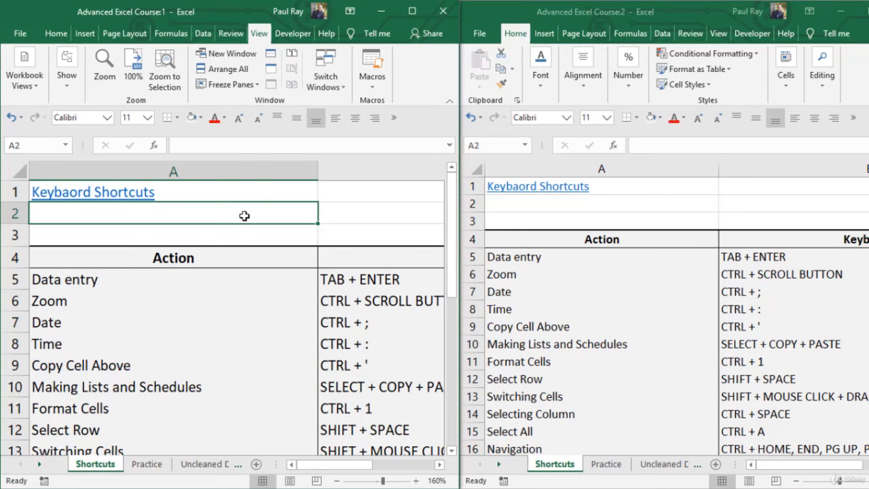
type("=")
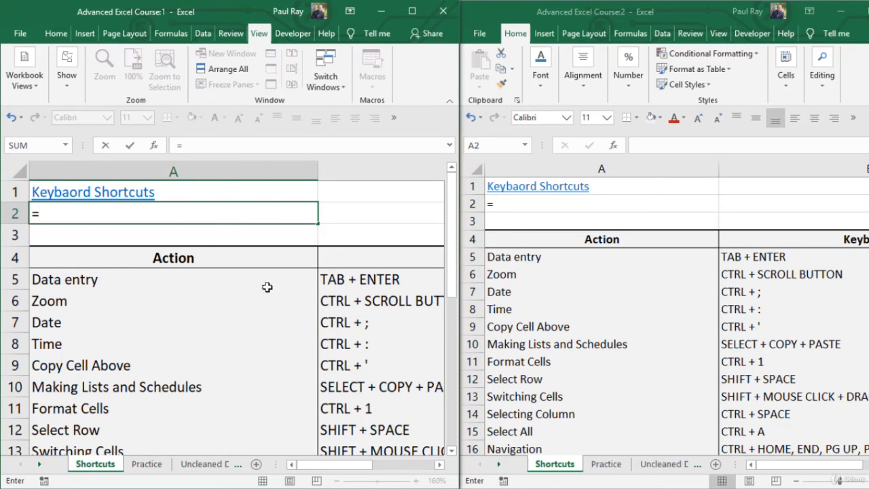
left_click(147, 464)
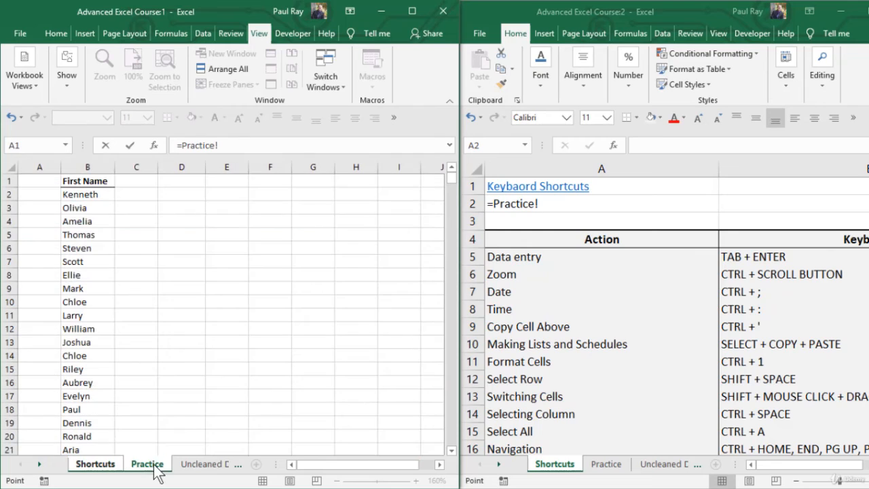
left_click(73, 195)
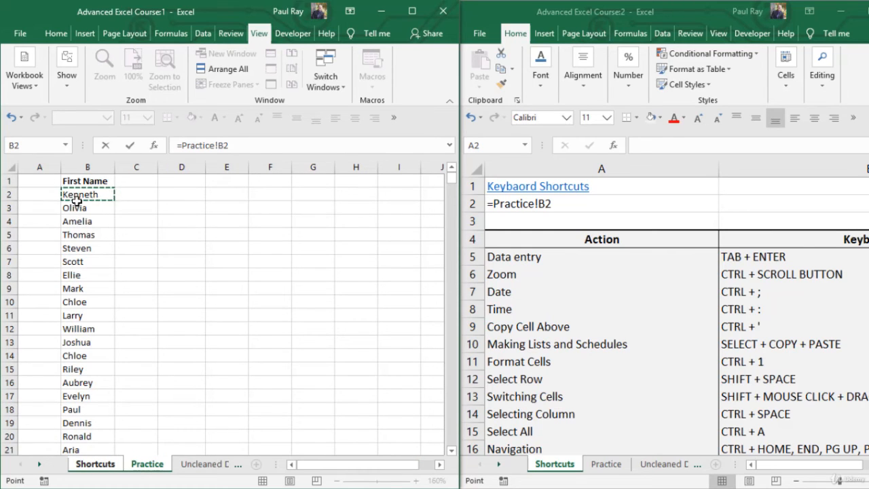
type("&1")
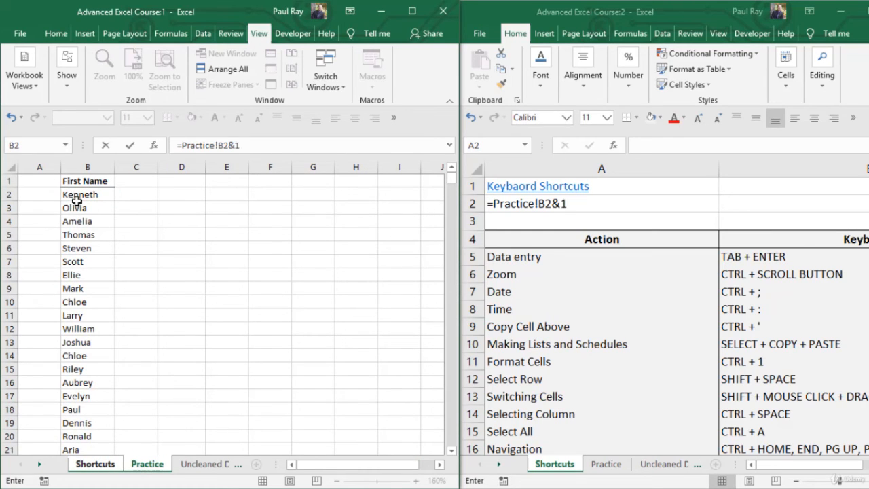
key("Return")
left_click(121, 211)
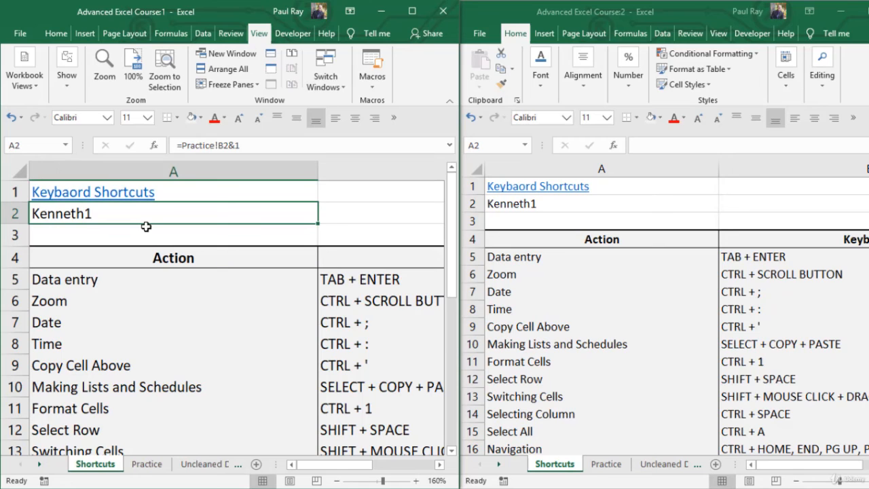
key("Delete")
Show the Practice sheet in Advanced Excel Course:2 and reference its B2 from there to enter =Practice!B2&1 in A2 of Advanced Excel Course:1
left_click(713, 201)
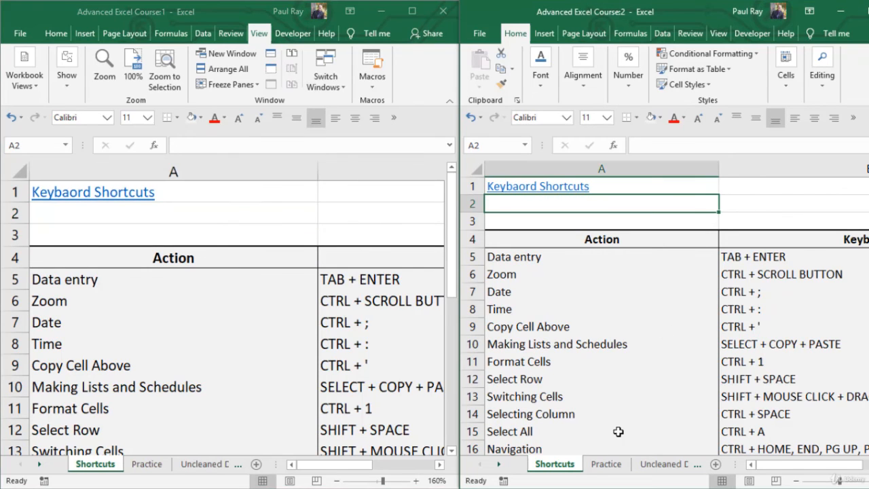
left_click(615, 466)
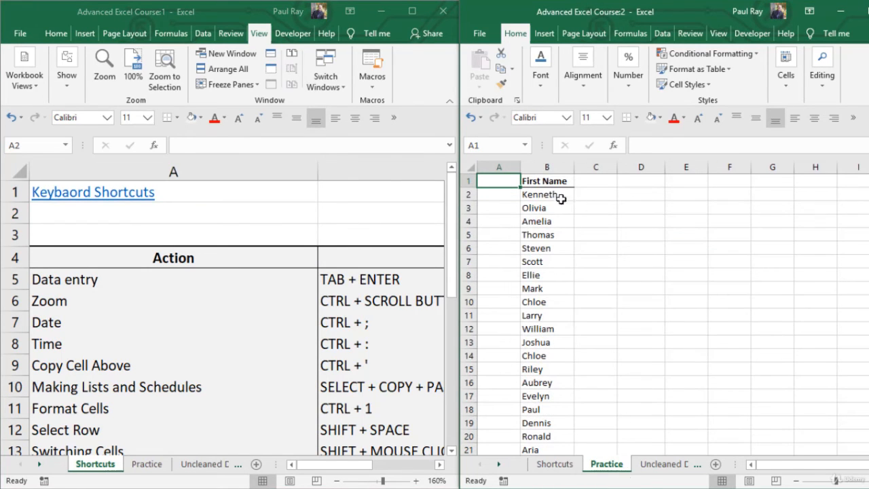
left_click(122, 214)
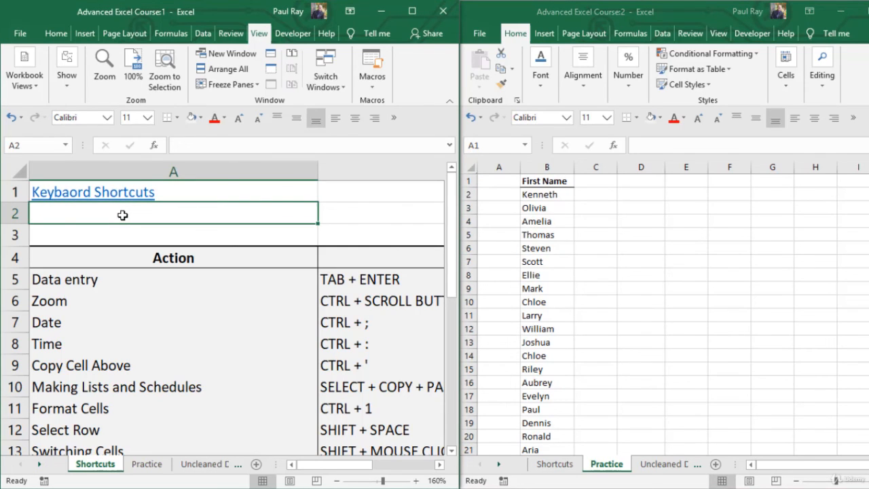
type("=")
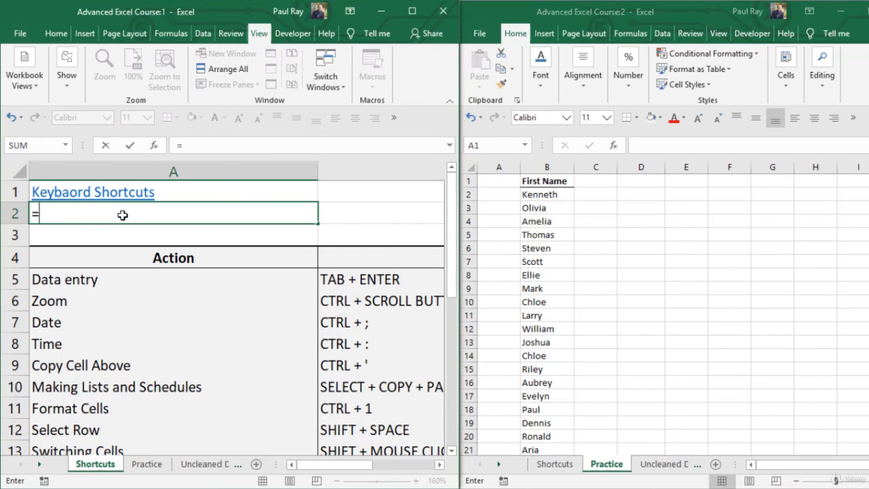
left_click(534, 197)
type("&")
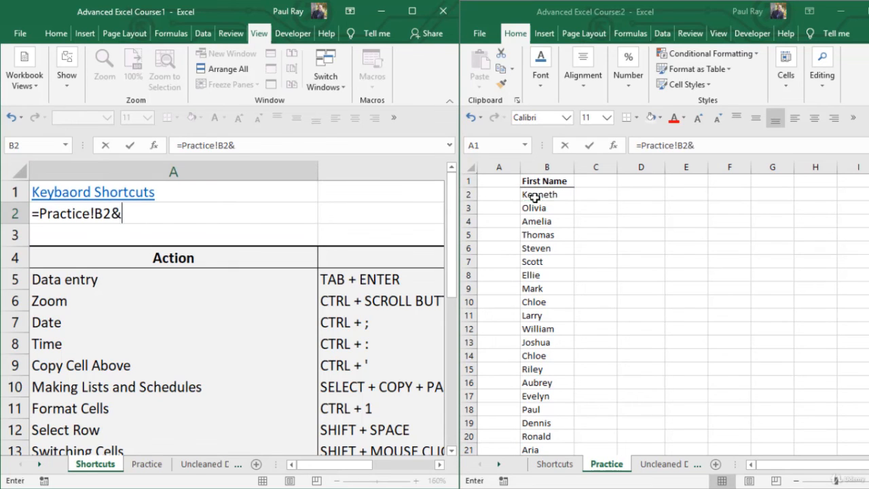
type("1")
key("Return")
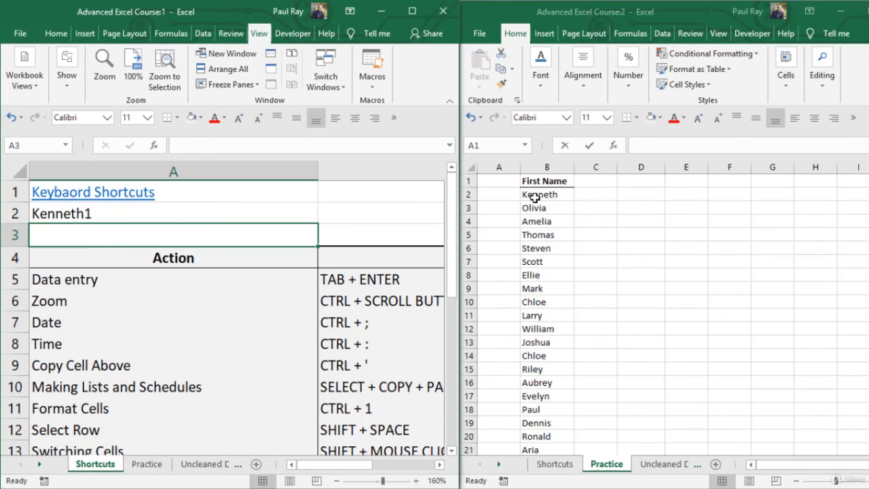
left_click(199, 214)
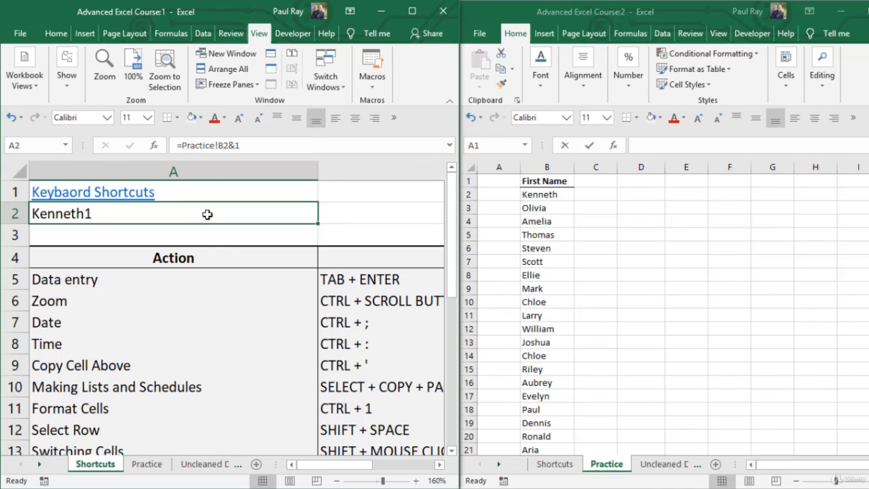
Maximize the Advanced Excel Course:1 window and insert the current time, 5:57 PM, as the Stop Time in D2
left_click(412, 11)
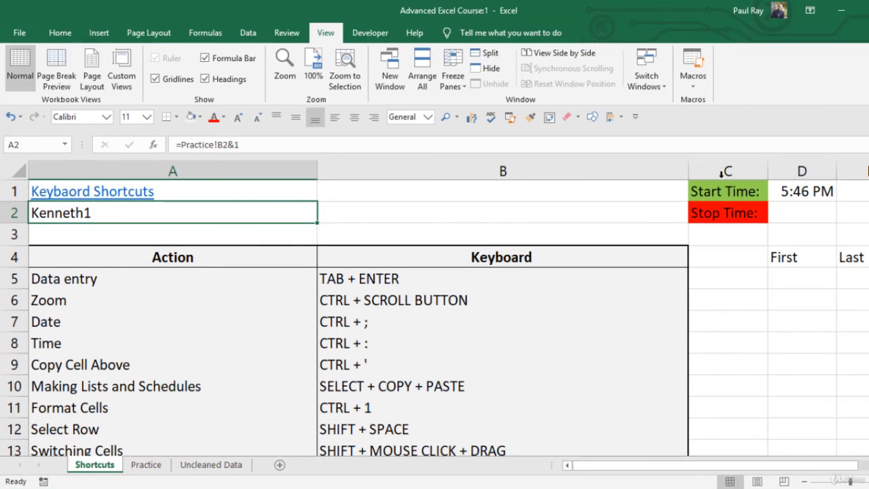
left_click(753, 295)
left_click(796, 212)
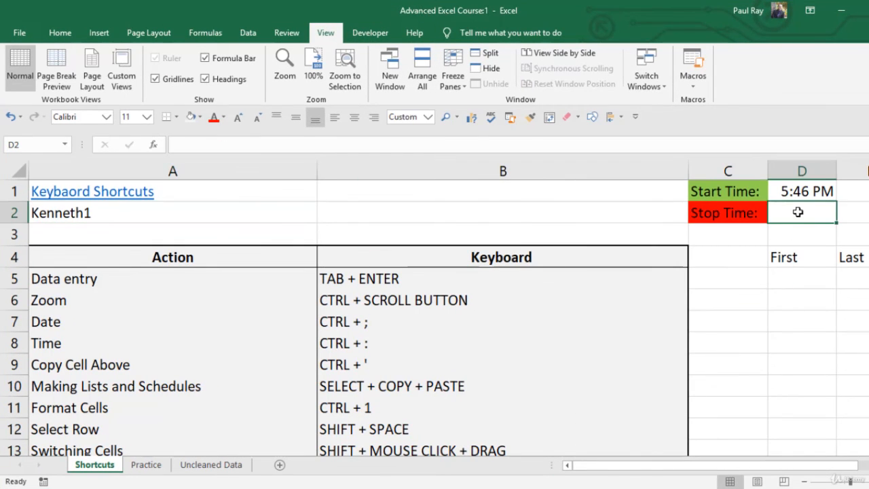
key("ctrl+shift+semicolon")
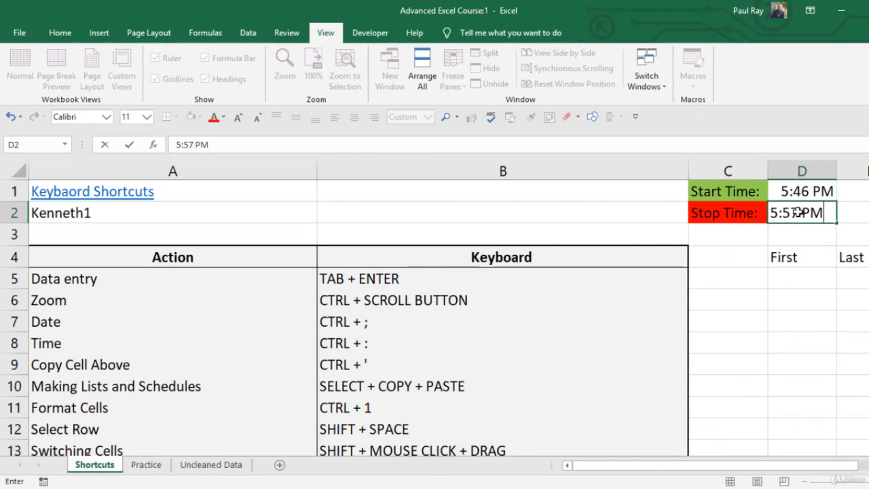
key("Return")
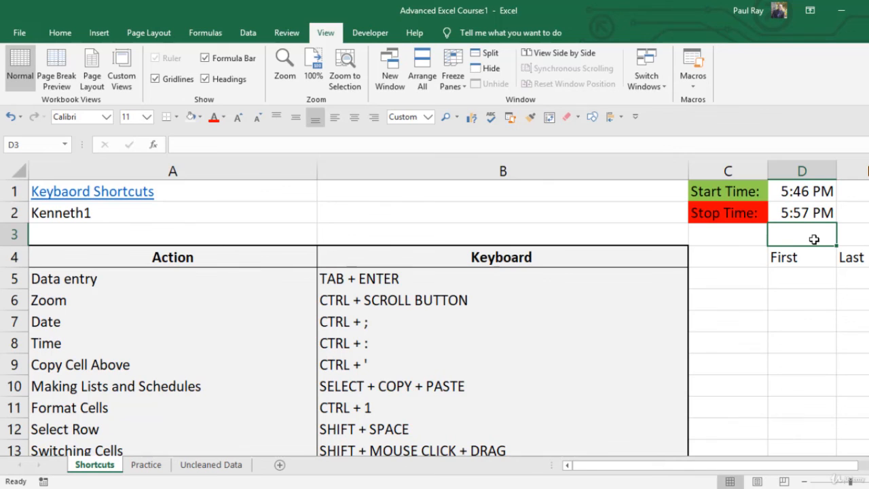
Calculate the elapsed time in D3 with the formula =D2-D1 and select cell A2
type("=")
key("Up")
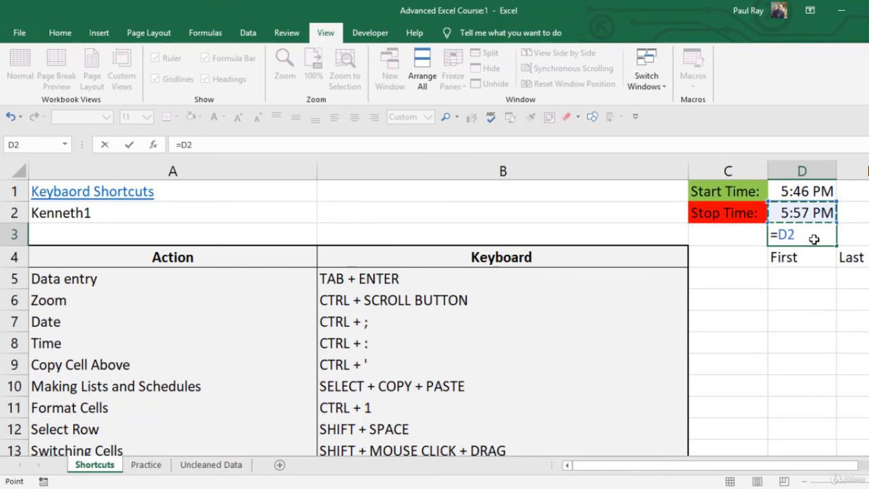
type("-")
key("Up")
key("Up")
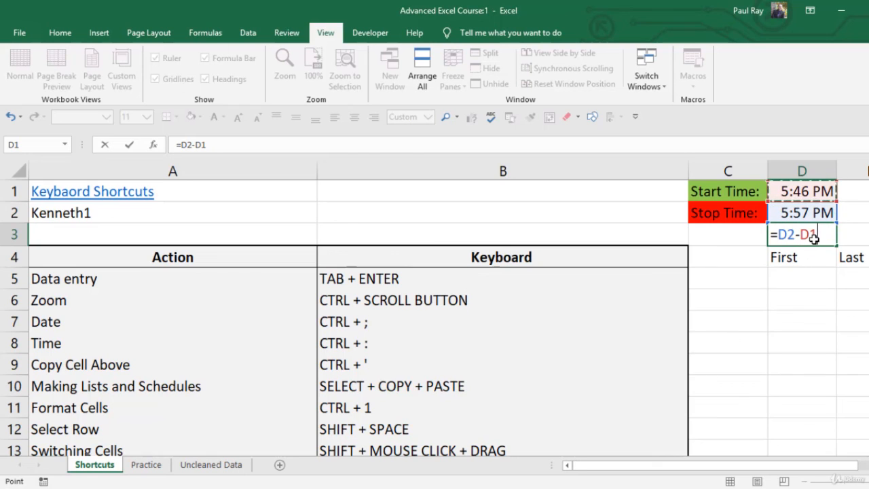
key("Return")
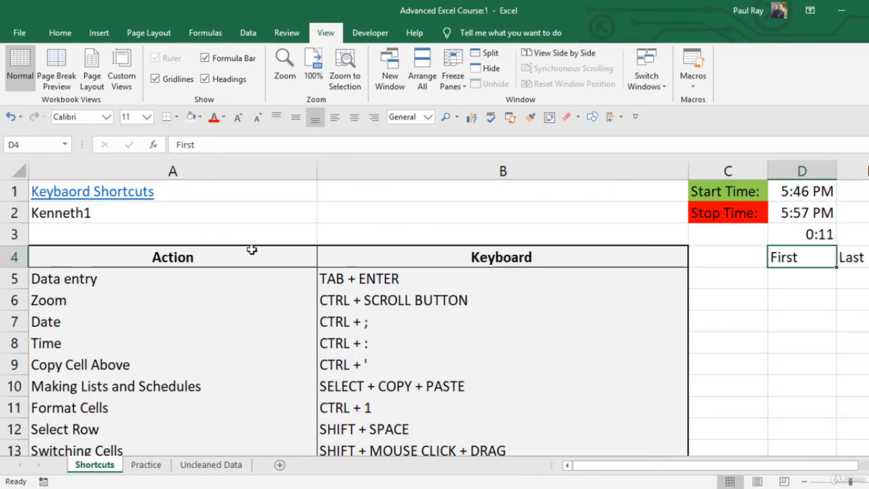
left_click(131, 215)
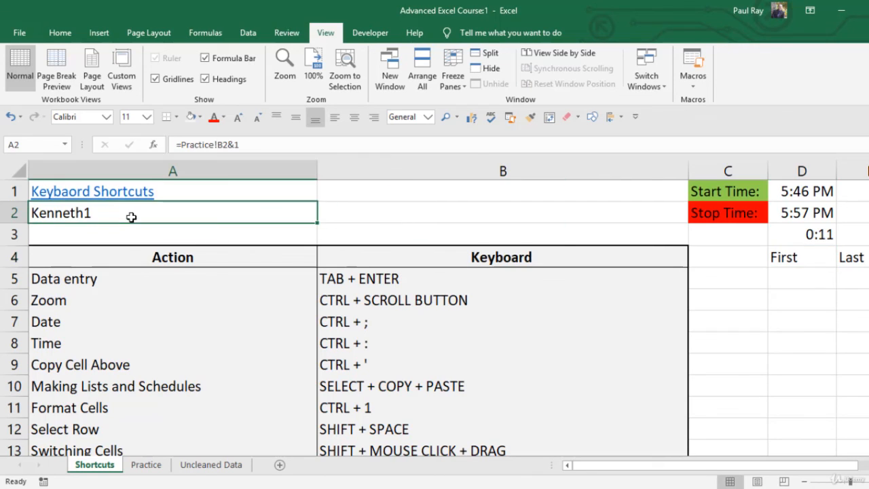